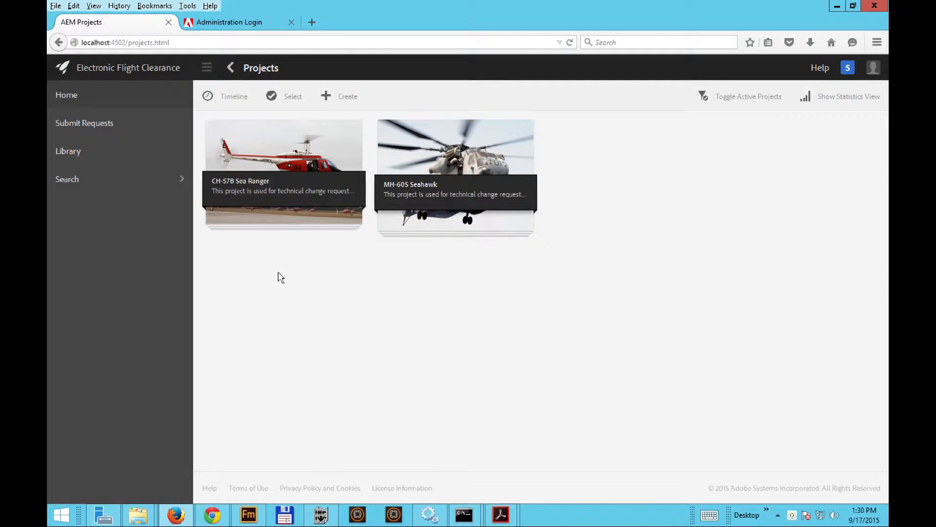
Open the CH-57B Sea Ranger project and start new workflow work on it.
click(273, 160)
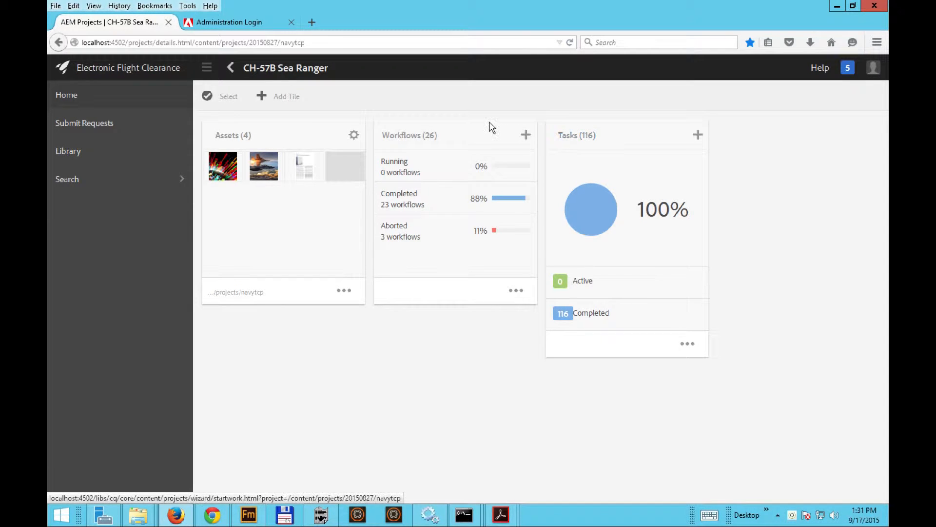
click(526, 136)
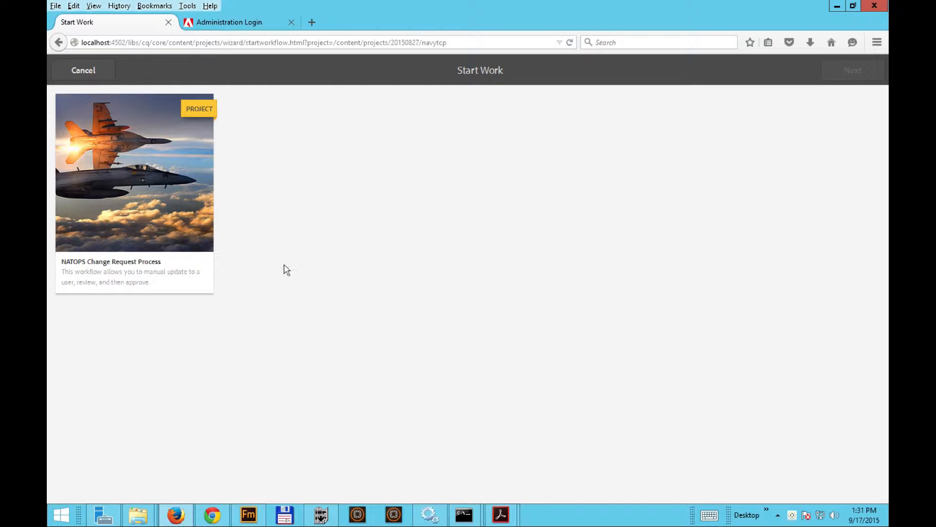
Choose the NATOPS Change Request Process, reuse the suggested subject, and set category Priority - needed in 30 days.
click(145, 194)
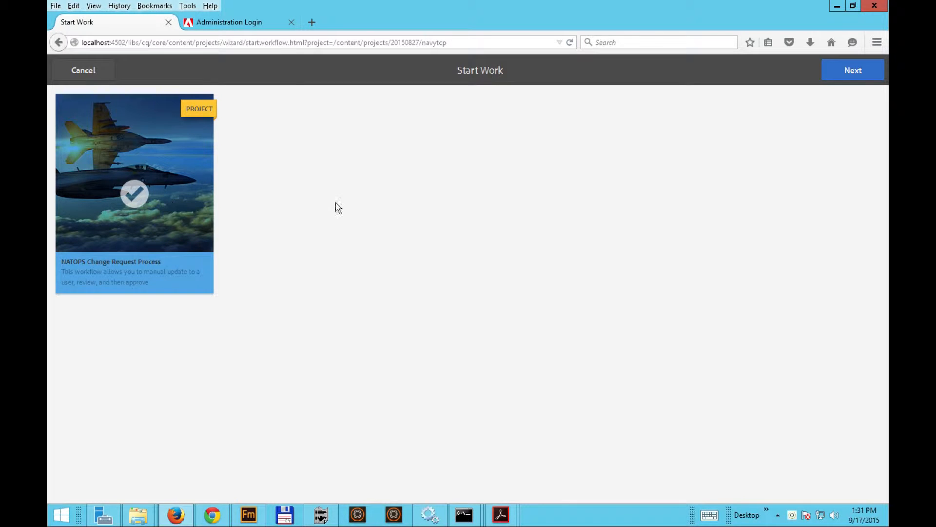
click(853, 70)
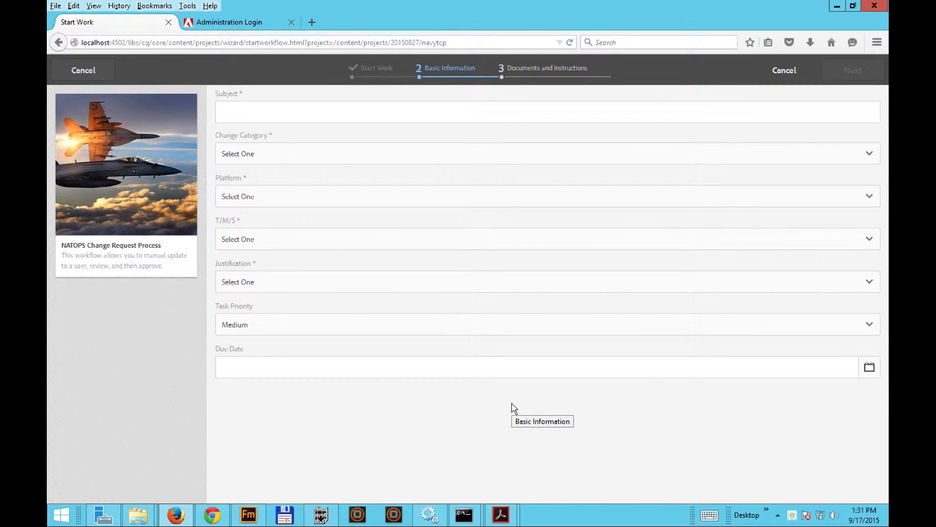
click(315, 112)
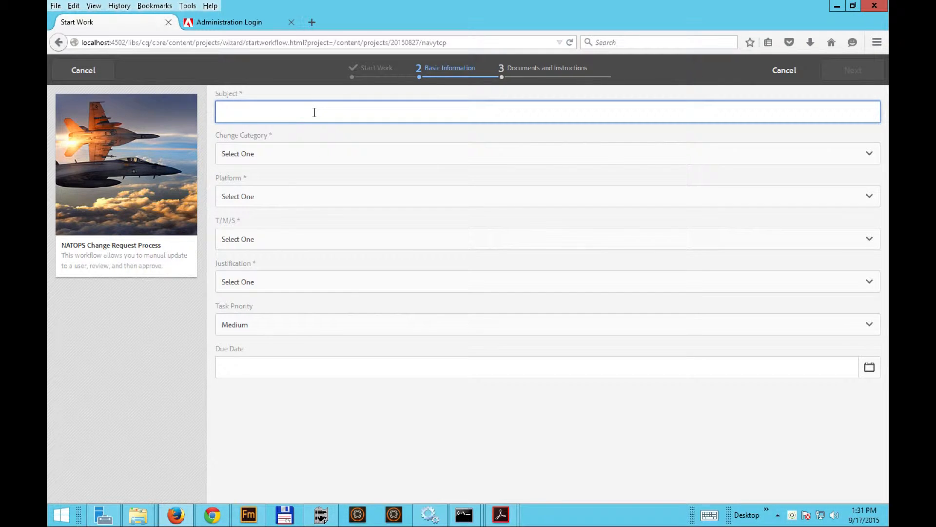
key(Down)
key(Down)
key(Return)
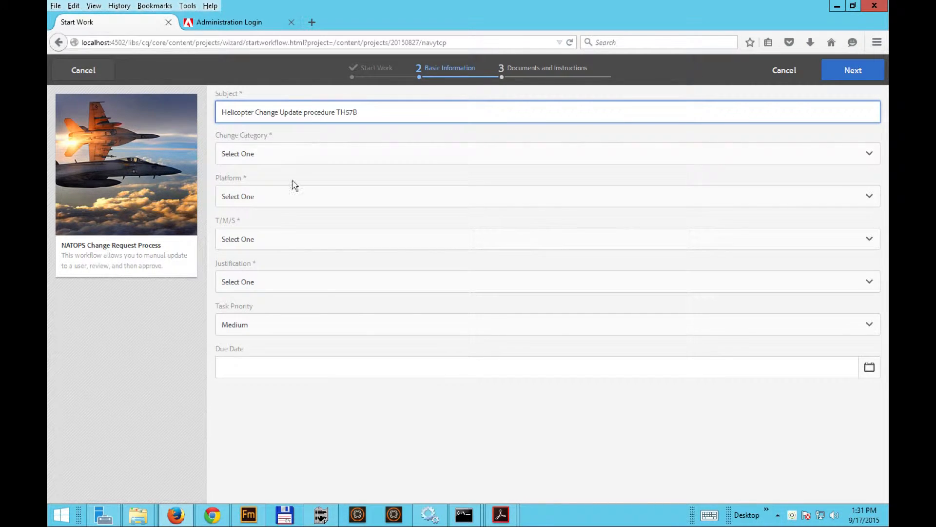
click(292, 154)
click(291, 208)
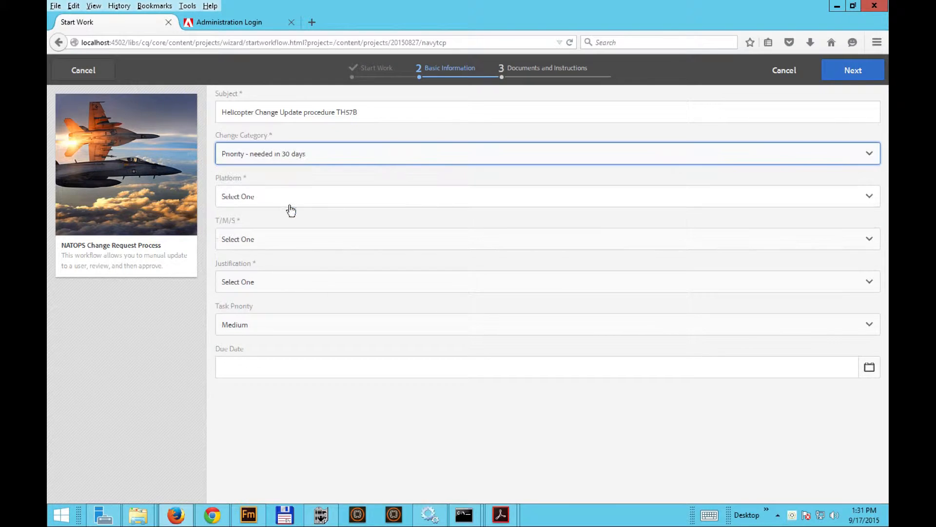
Set both platform and T/M/S to TH-57B and the justification to SOF.
click(318, 201)
scroll(313, 252, down, 5)
scroll(313, 252, up, 5)
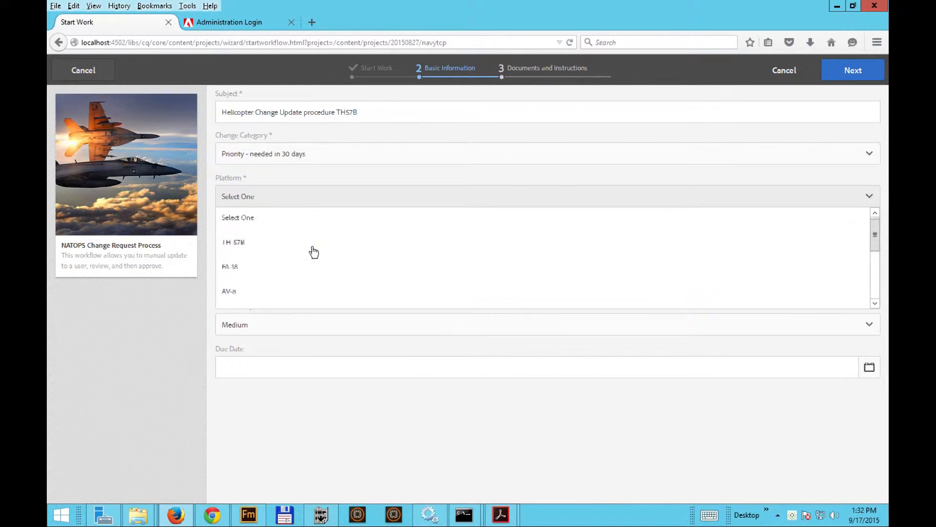
click(313, 249)
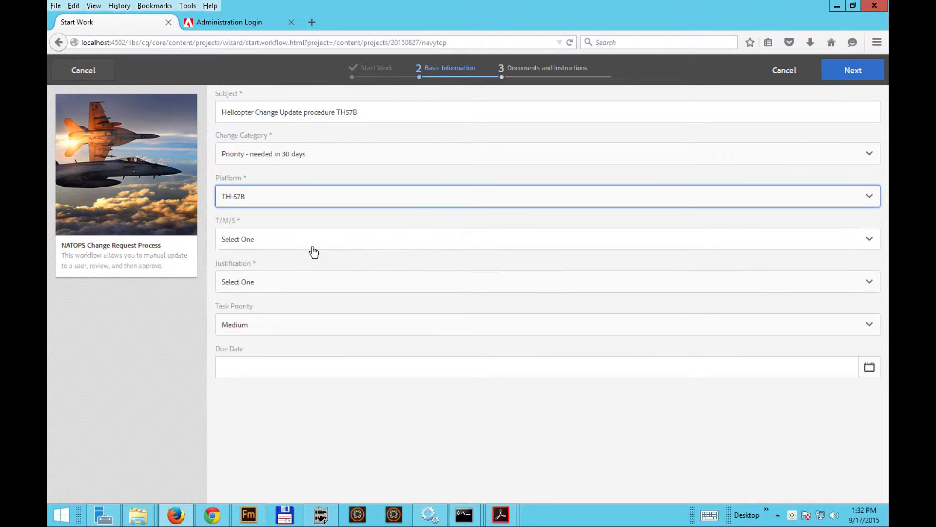
click(299, 244)
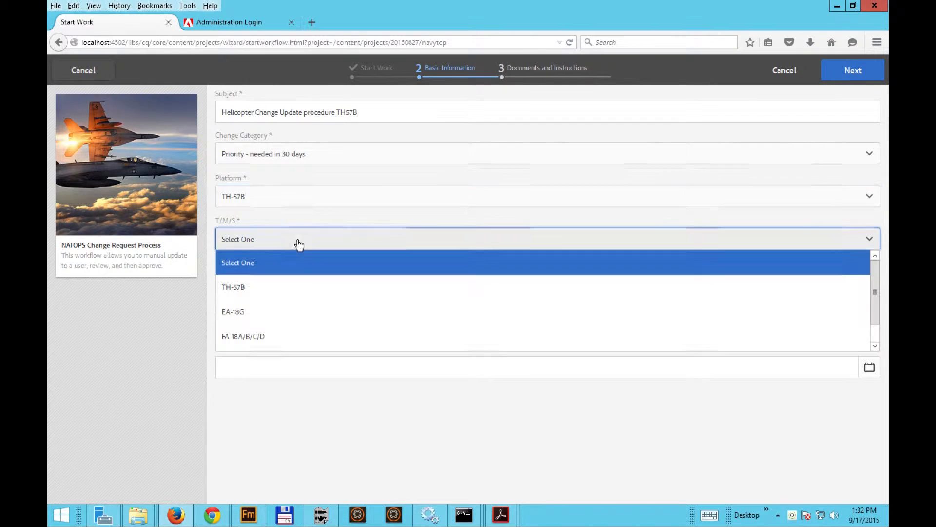
click(286, 288)
click(290, 289)
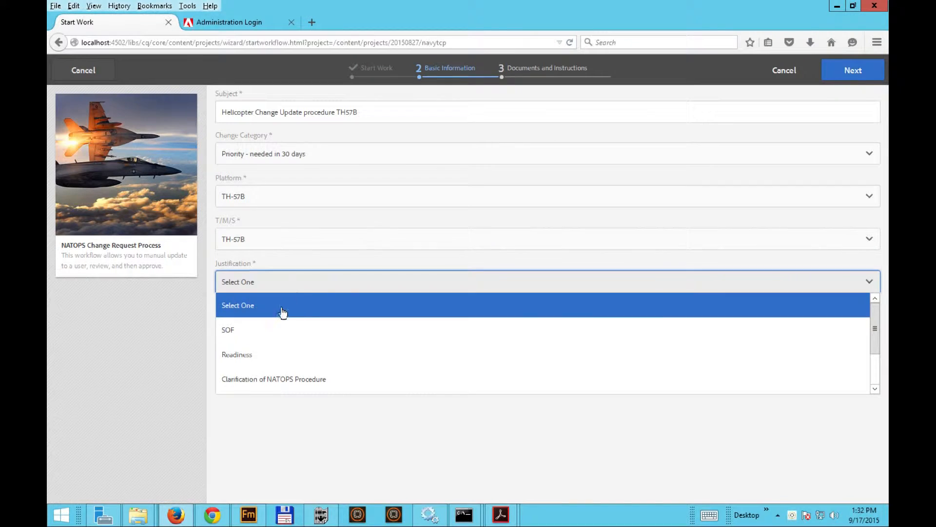
click(273, 330)
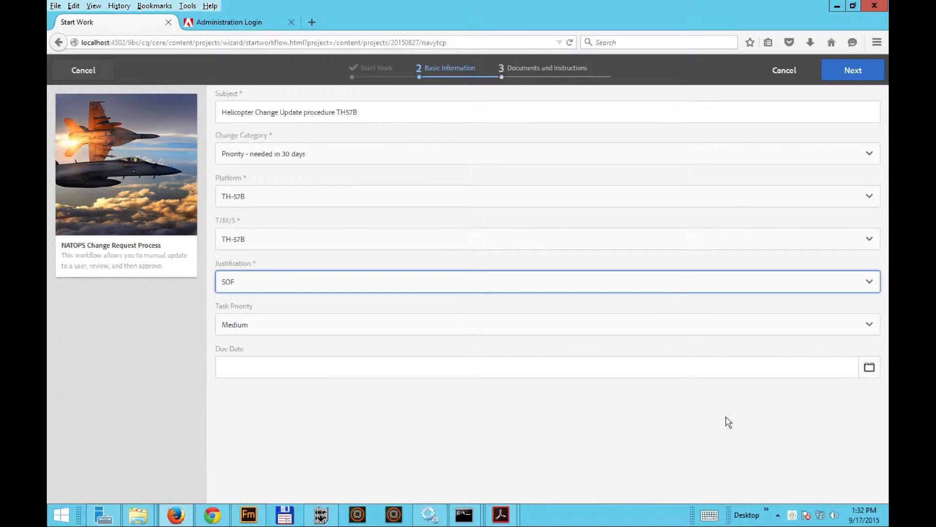
Set the due date to 25 September 2015 and continue to Documents and Instructions.
click(869, 373)
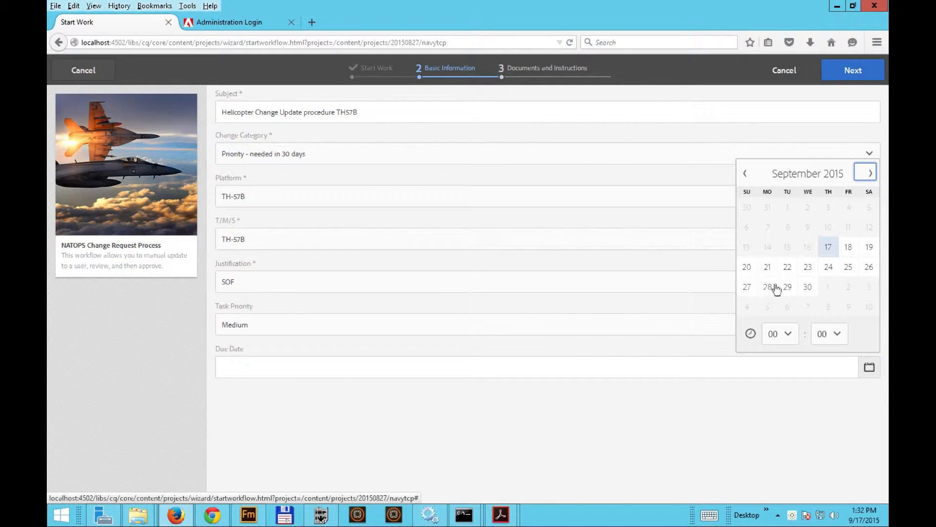
click(850, 271)
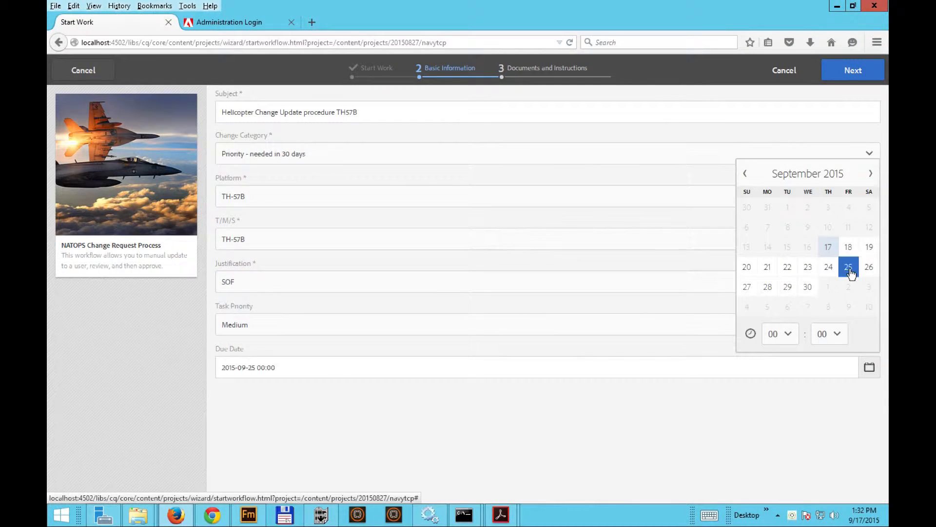
click(835, 422)
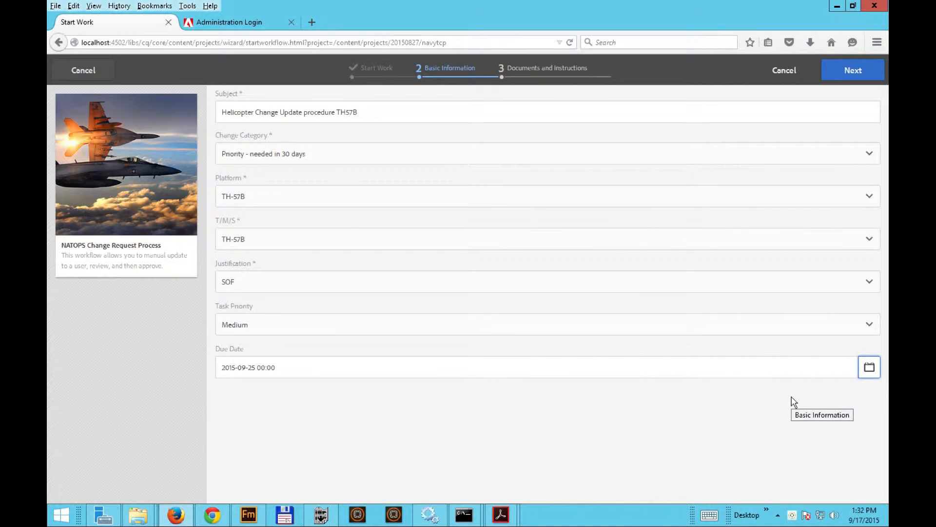
click(857, 72)
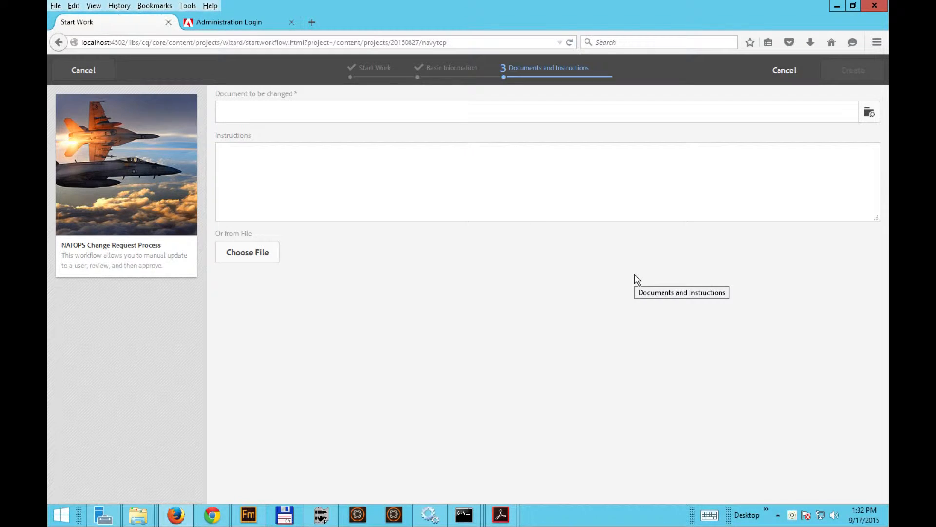
Pick flight_manual_th57b.xml from dam / Navair TCP / Samples as the document to be changed.
click(869, 114)
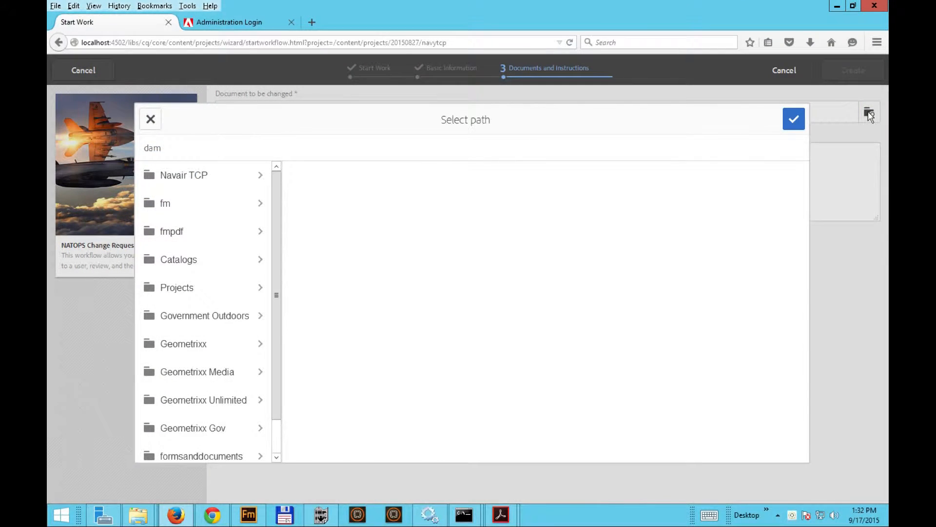
click(199, 177)
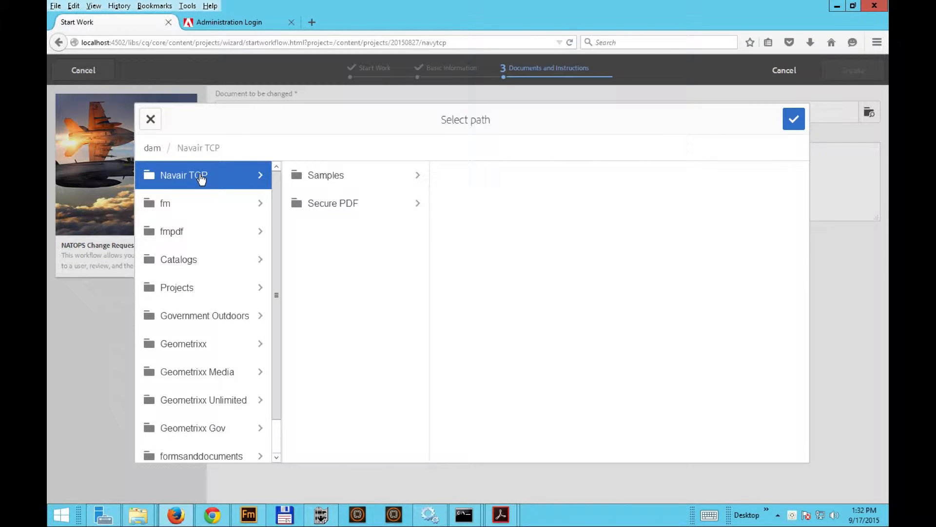
click(328, 178)
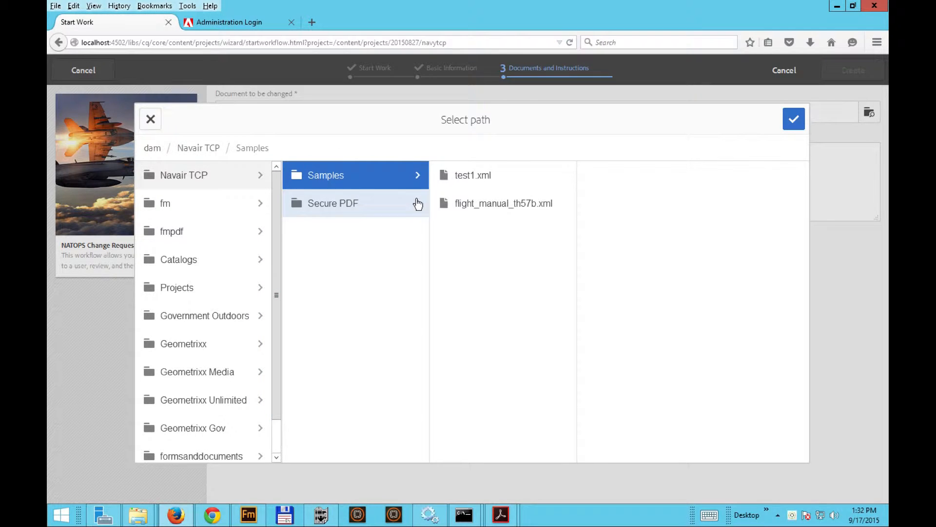
click(485, 207)
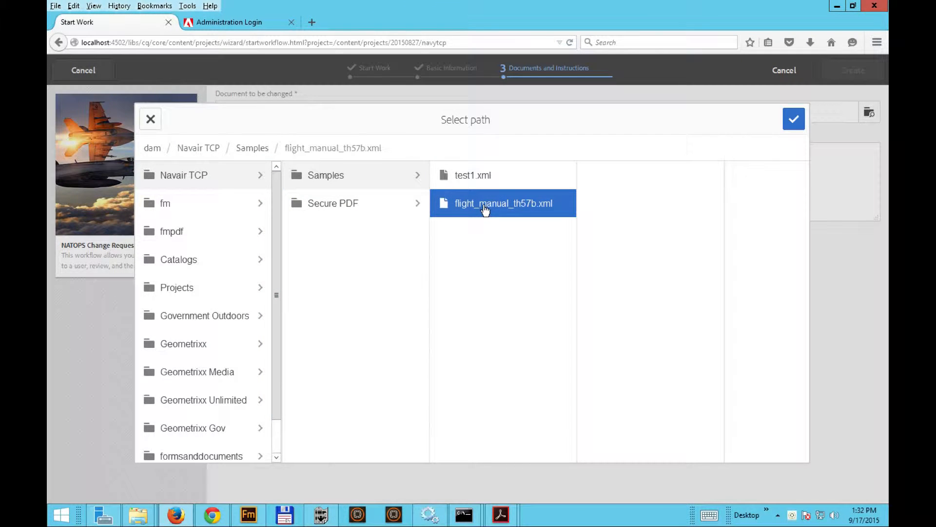
click(794, 121)
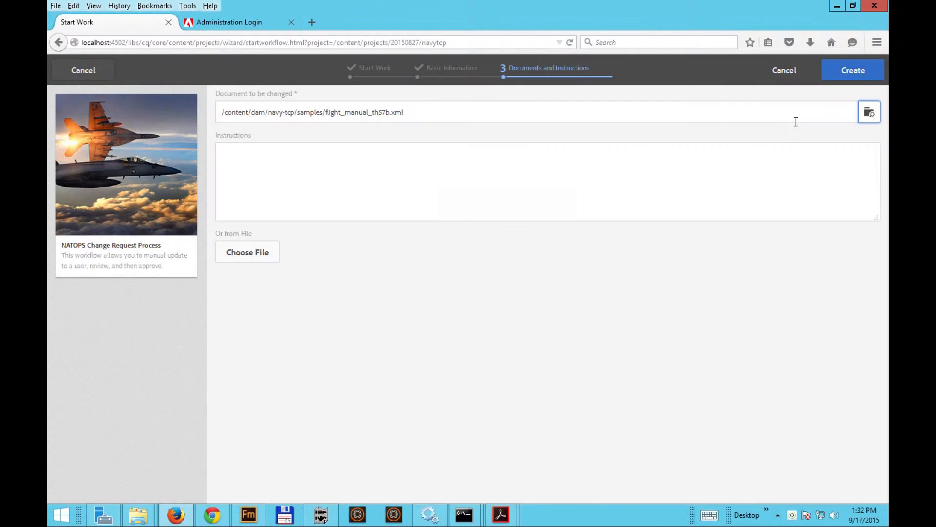
click(346, 171)
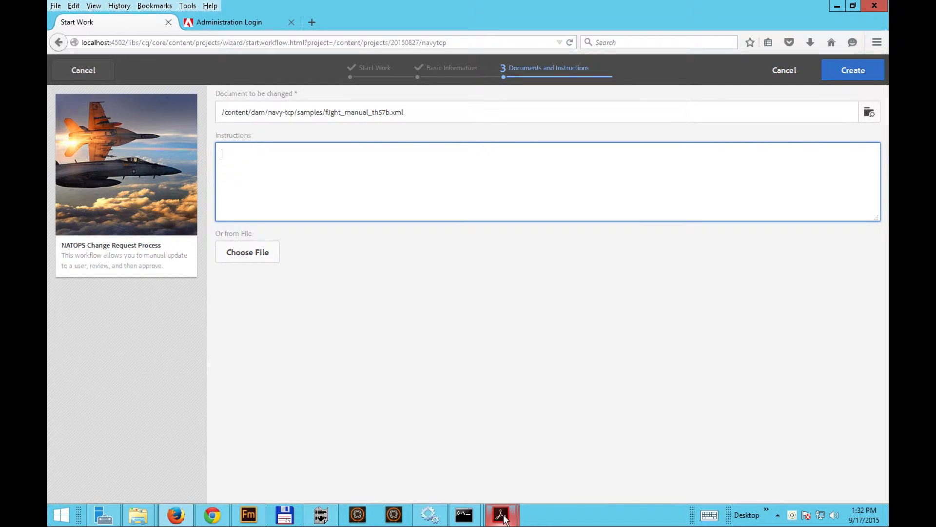
mouse_move(513, 513)
click(549, 469)
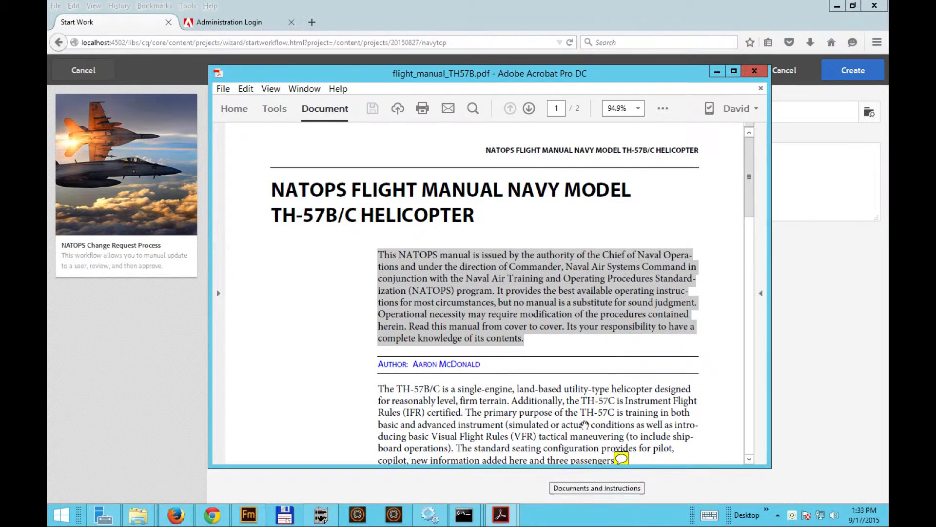
click(750, 203)
drag(750, 202, 749, 241)
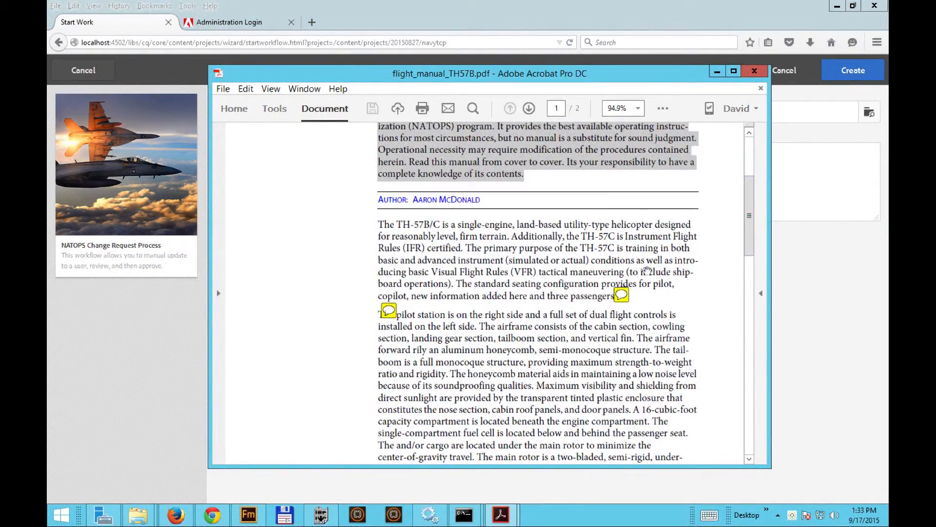
mouse_move(624, 295)
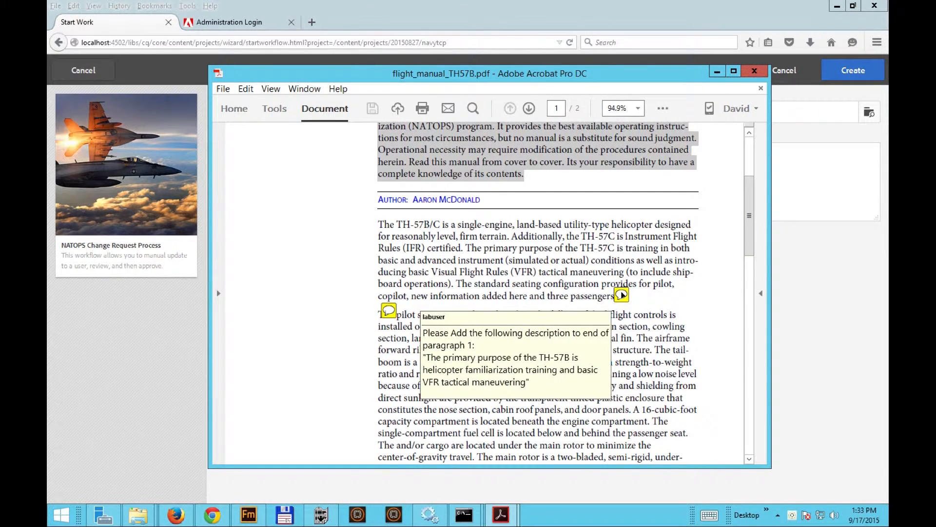
mouse_move(388, 311)
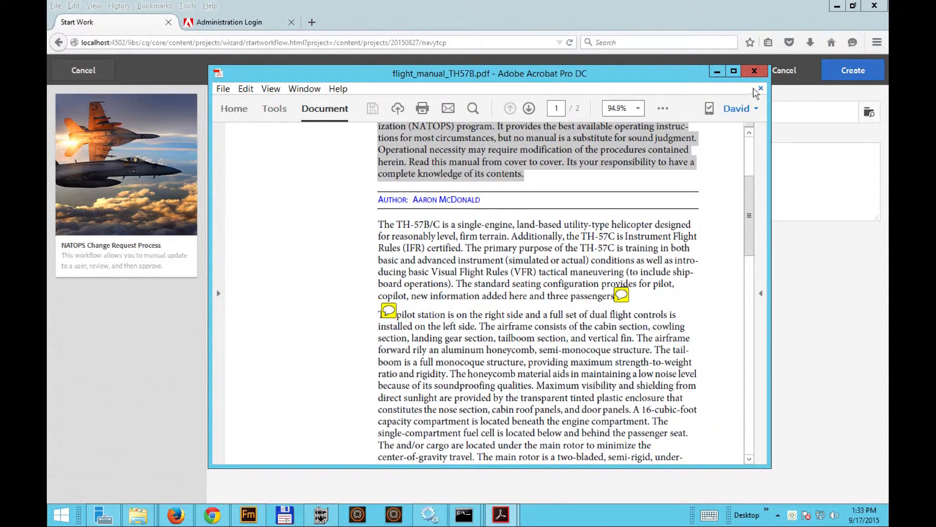
click(717, 72)
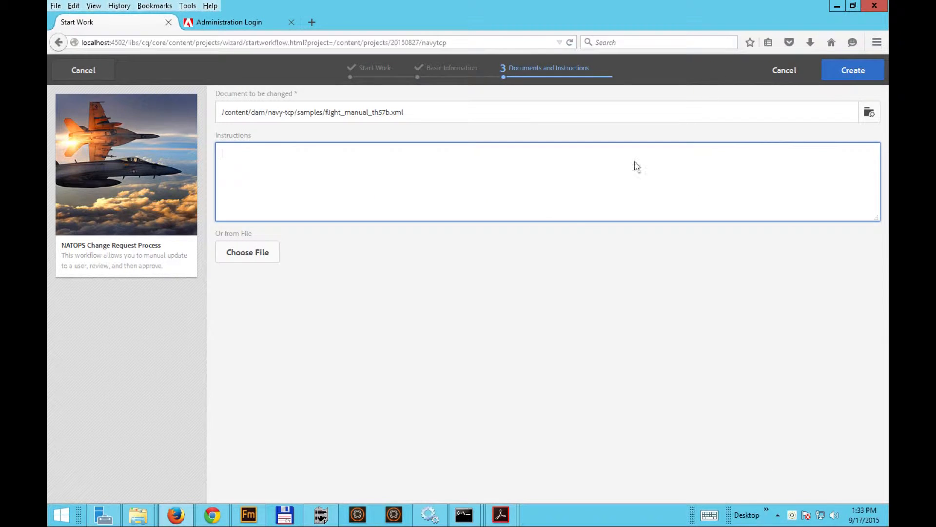
Attach the local file flight_manual_TH57B.pdf to the change request.
click(263, 251)
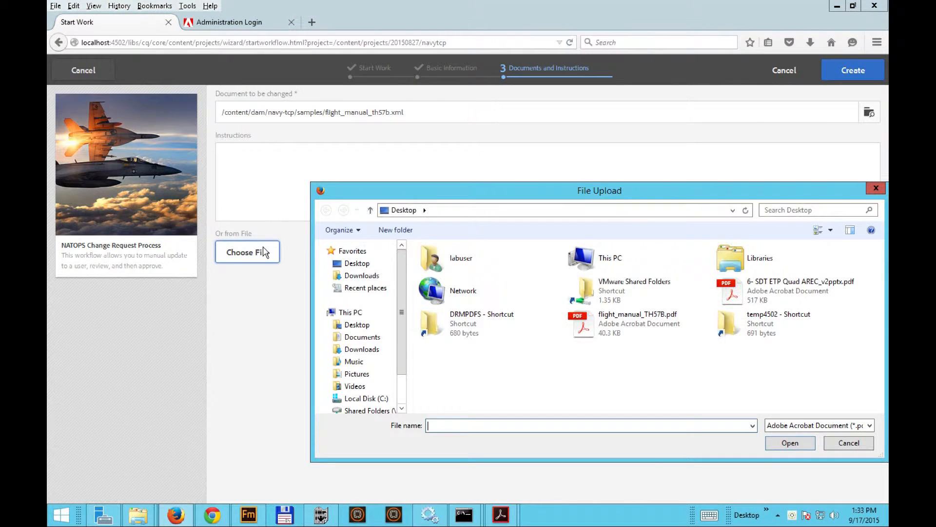
click(609, 328)
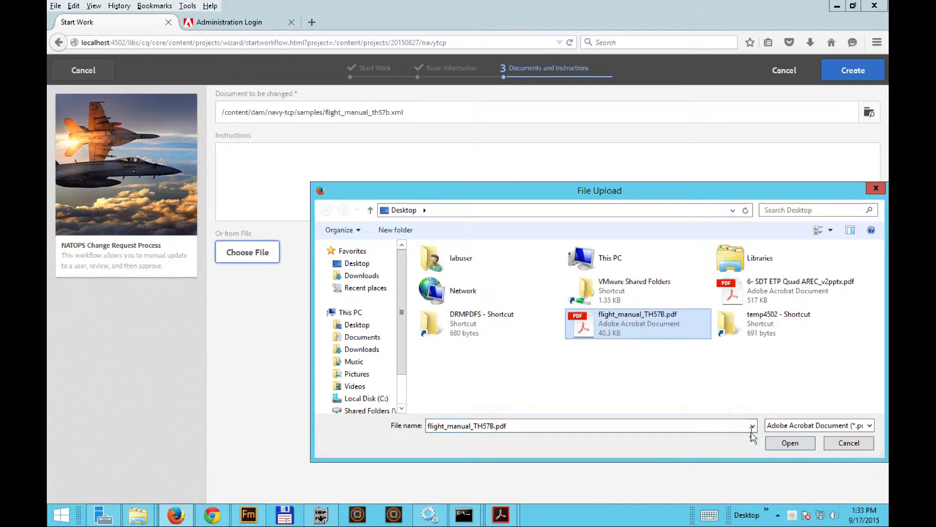
click(790, 444)
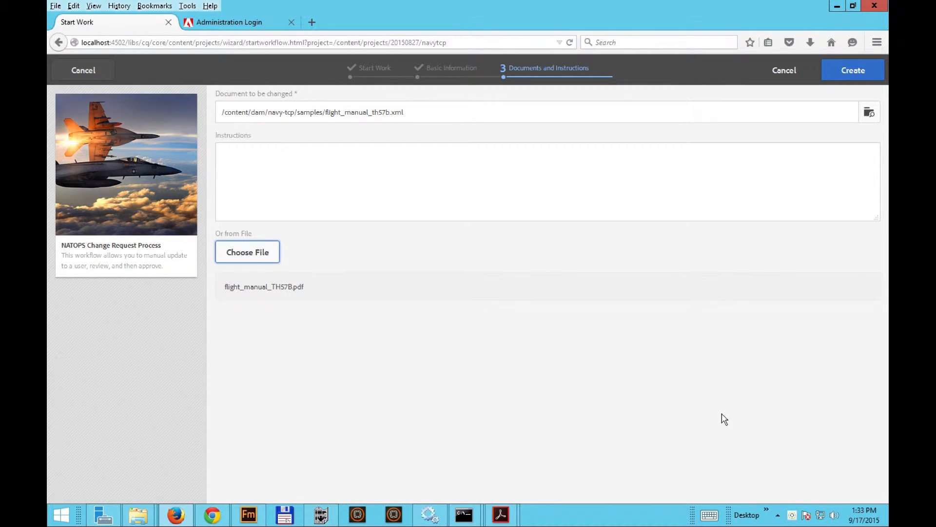
Create the change request workflow, dismiss the confirmation, and view the project's task list.
click(853, 70)
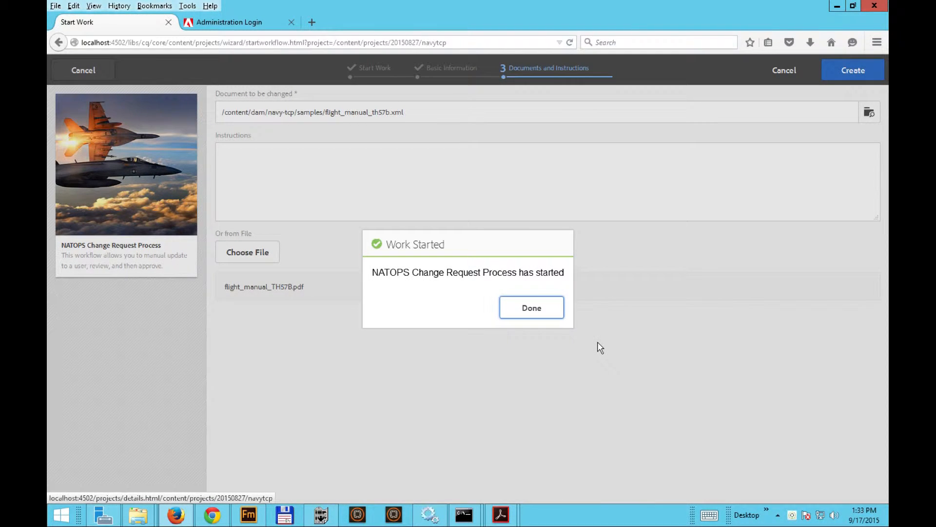
click(536, 312)
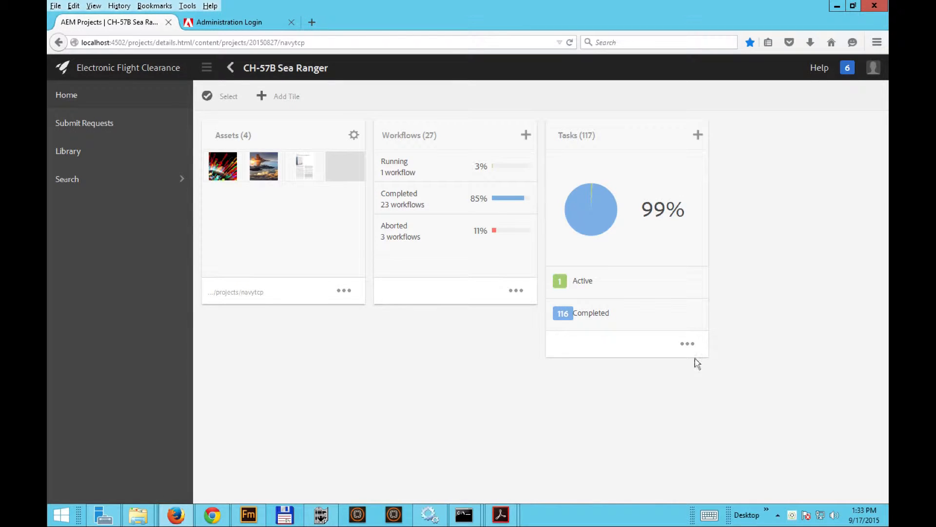
click(689, 345)
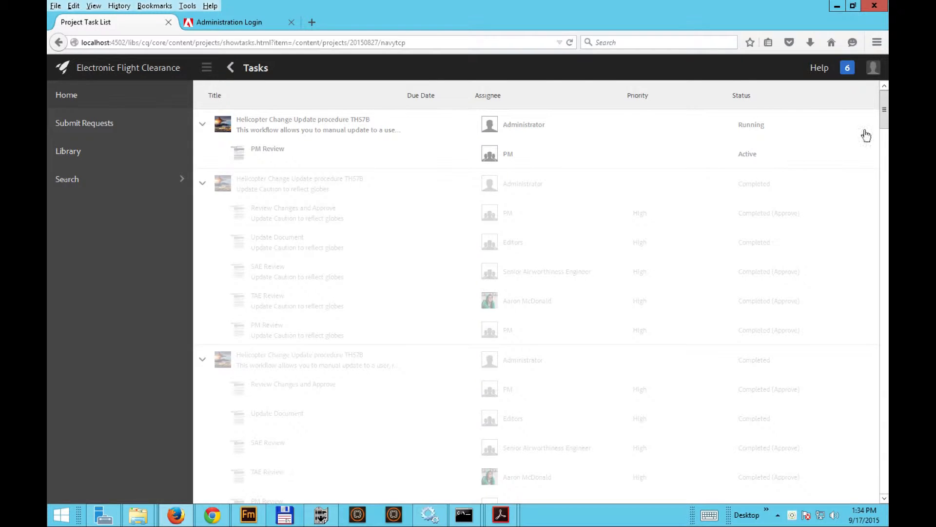
Open the flight manual's PM Review task from notifications, read its instructions, then view its comments.
click(849, 70)
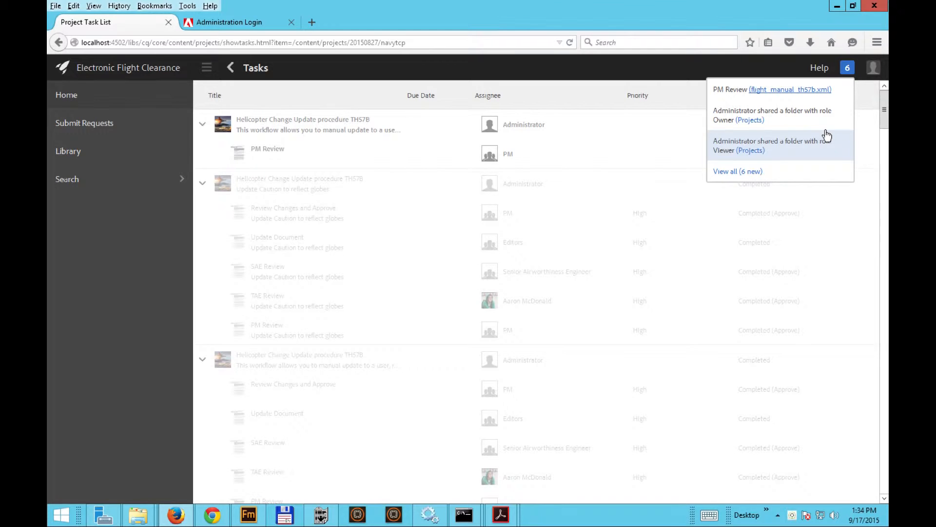
click(495, 158)
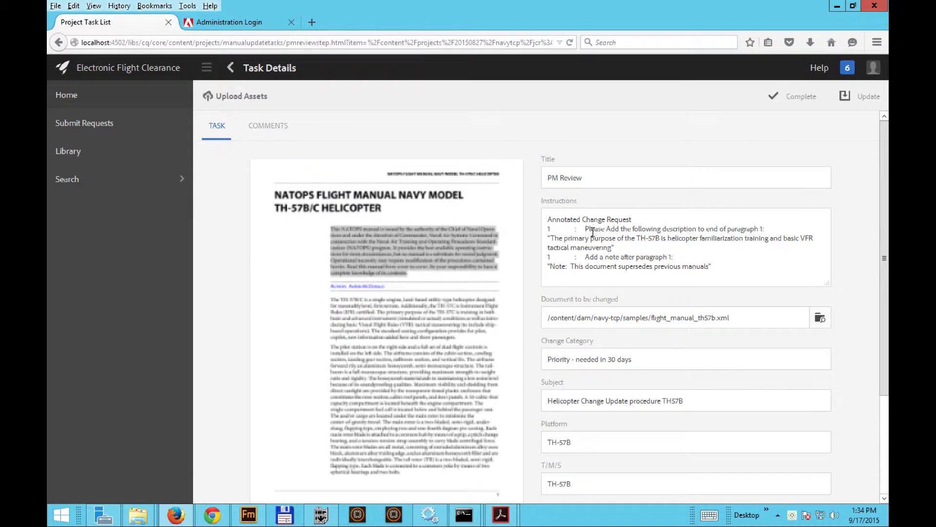
drag(550, 238, 611, 250)
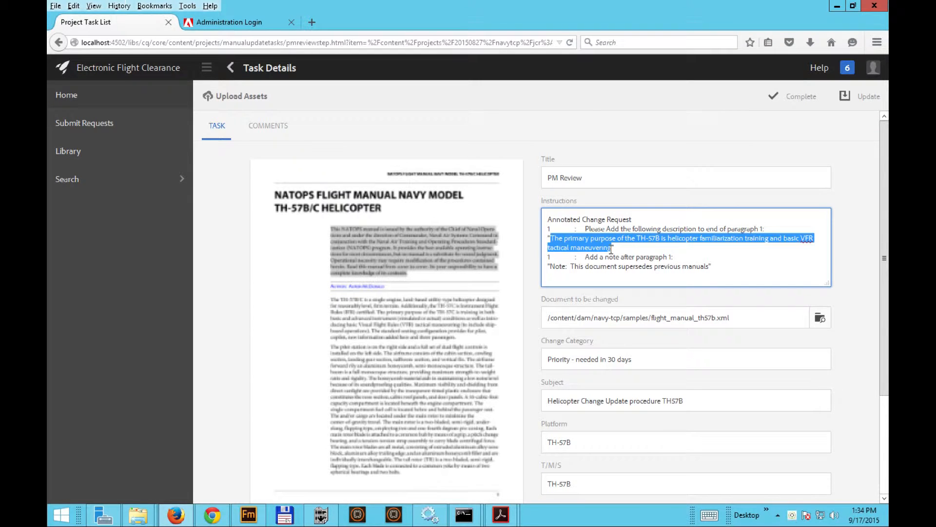
click(656, 268)
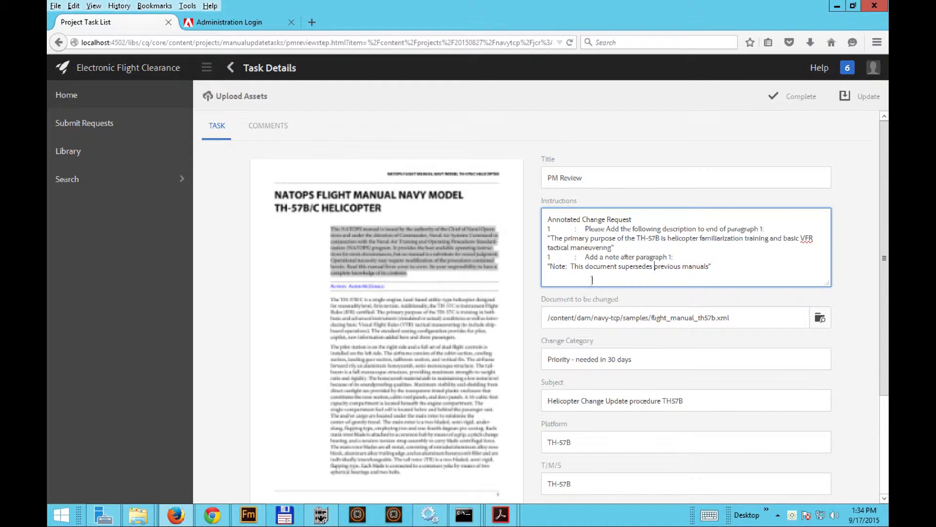
click(275, 128)
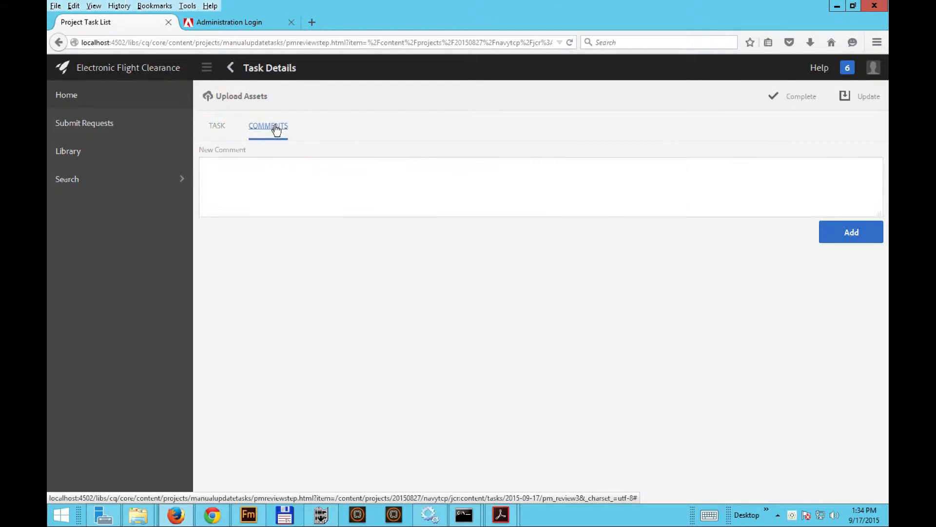
Post the comment "I'm reviewing the request..Look good" and begin completing the PM Review task.
click(253, 174)
text(I'm reviewin)
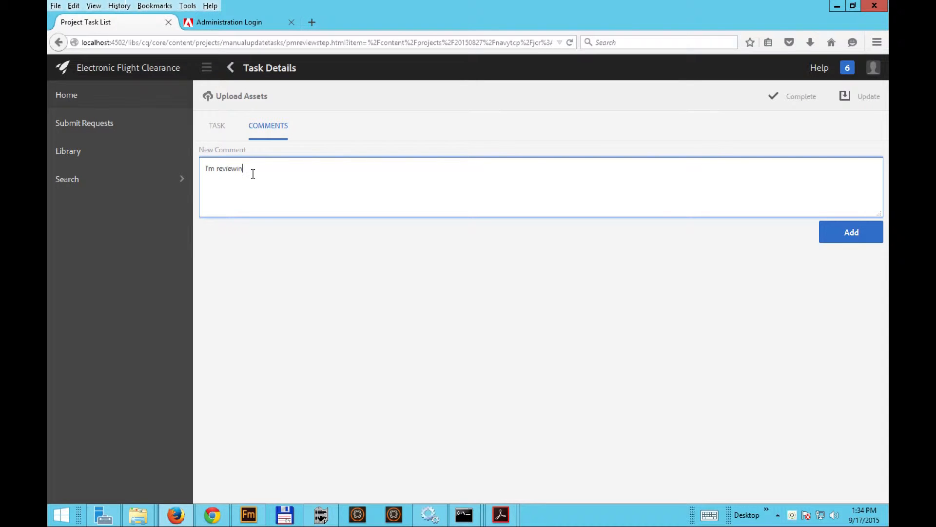
text(g the request)
text( .Look godd)
key(BackSpace)
key(BackSpace)
key(BackSpace)
text(od)
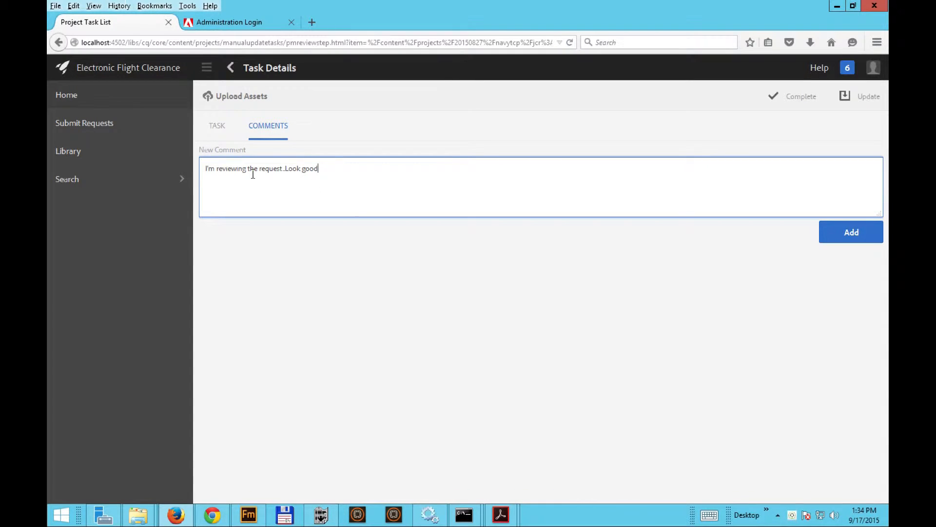
click(830, 239)
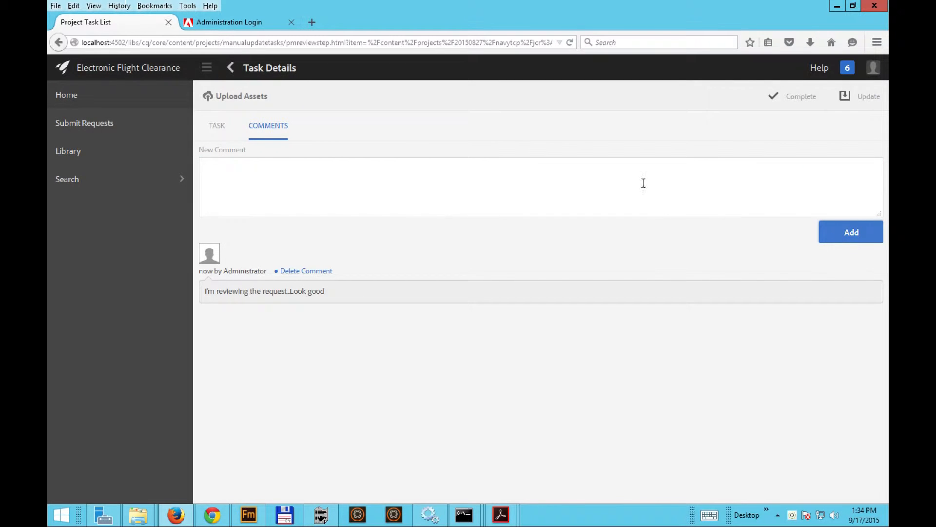
click(217, 126)
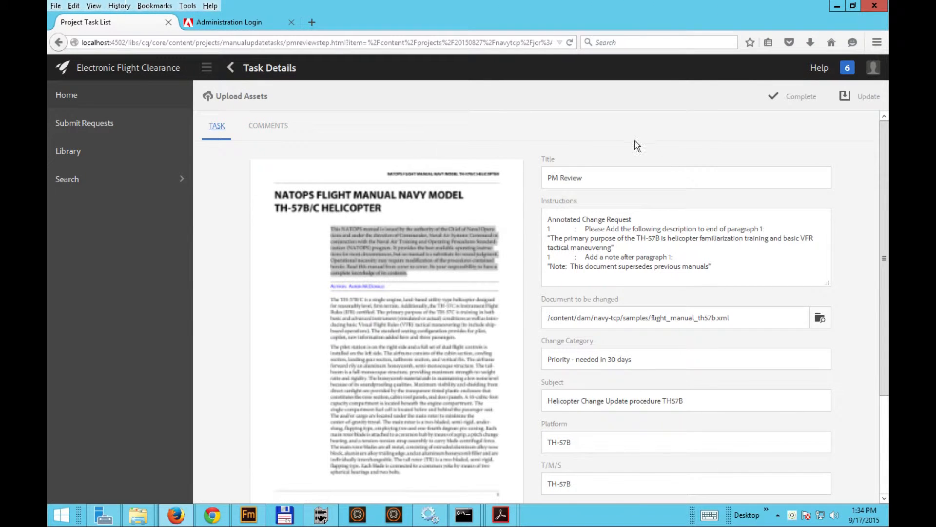
click(792, 103)
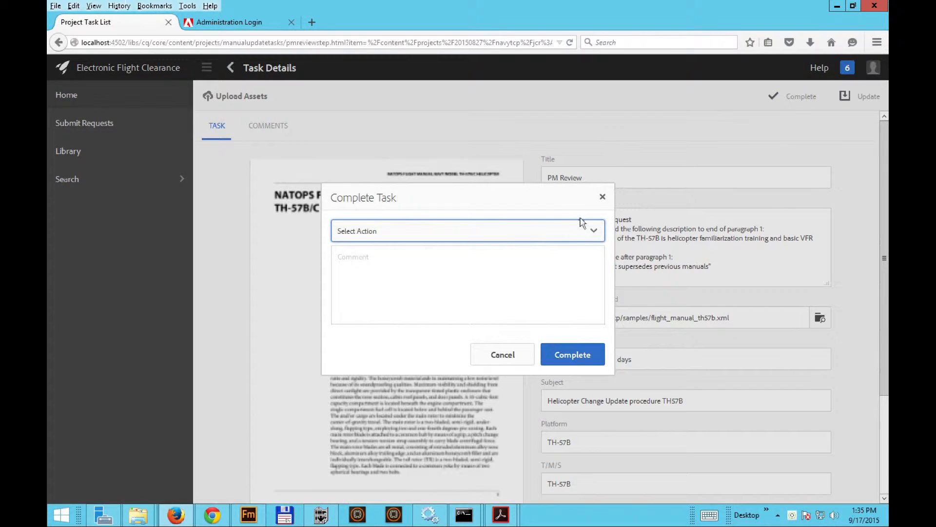
Complete the PM Review task with the Approve action, then open the TAE Review task.
click(588, 231)
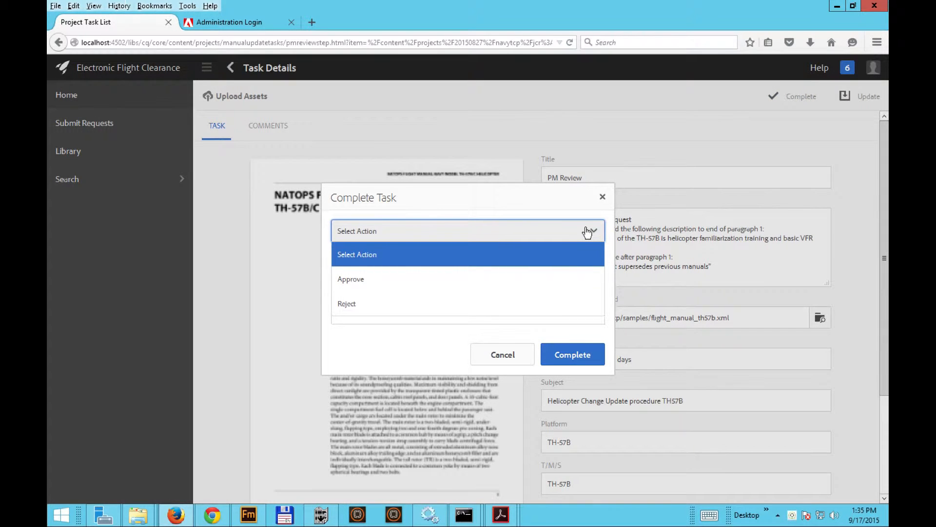
click(547, 277)
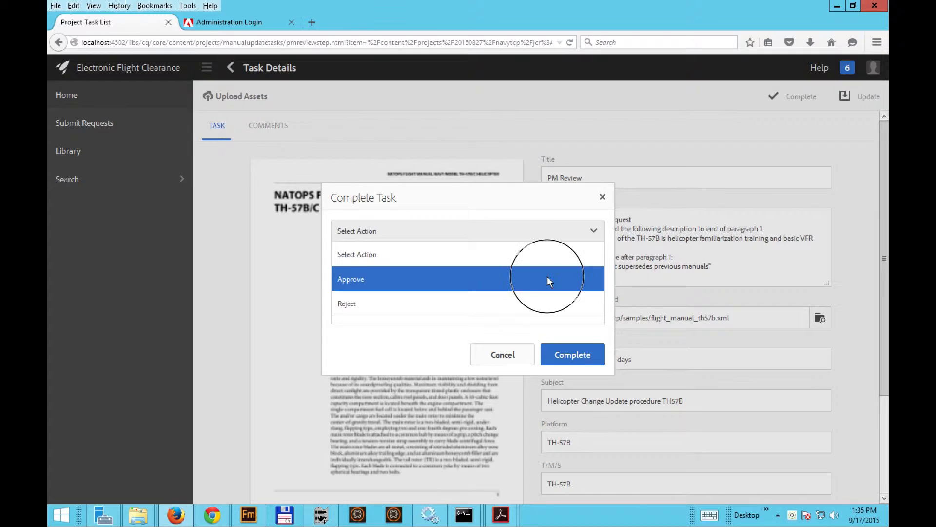
click(591, 359)
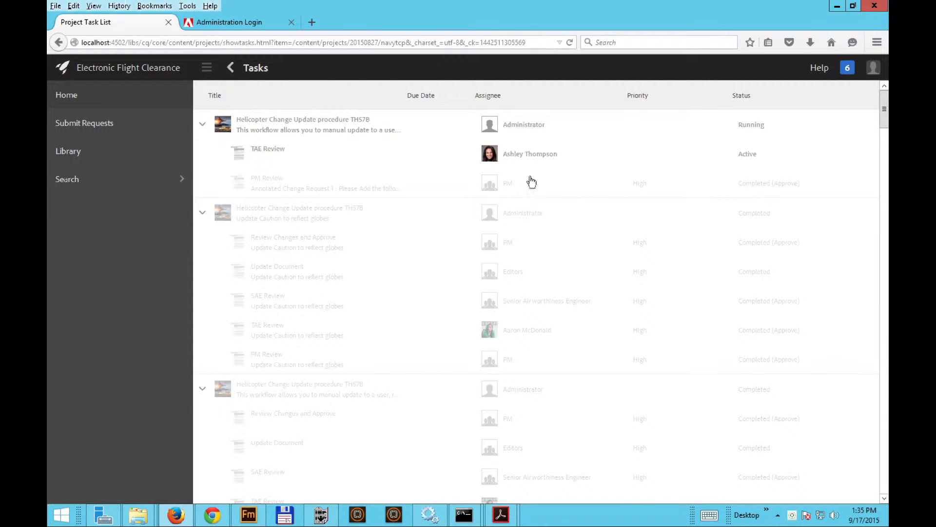
click(523, 158)
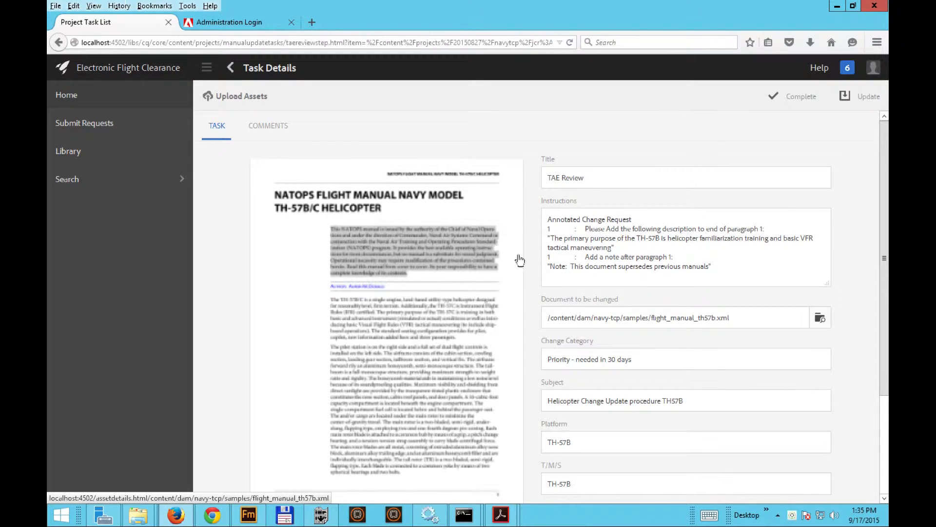
click(272, 128)
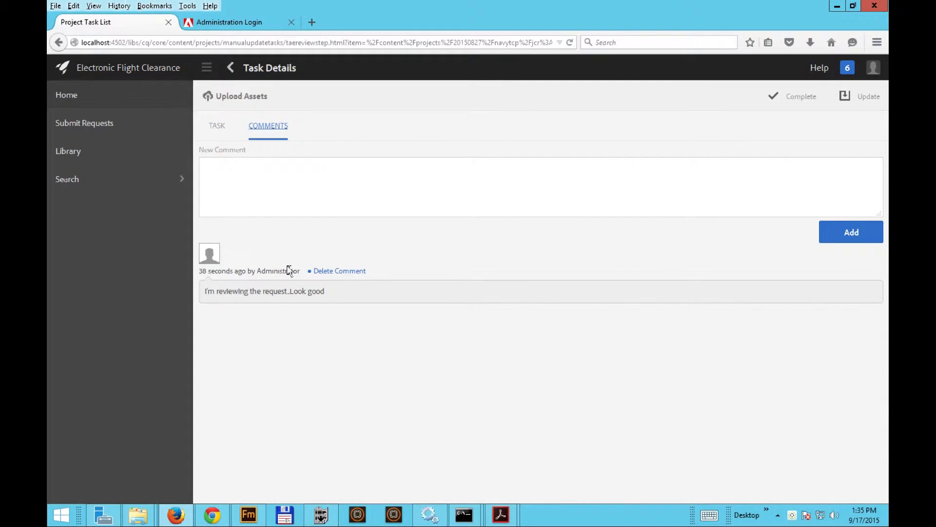
click(214, 127)
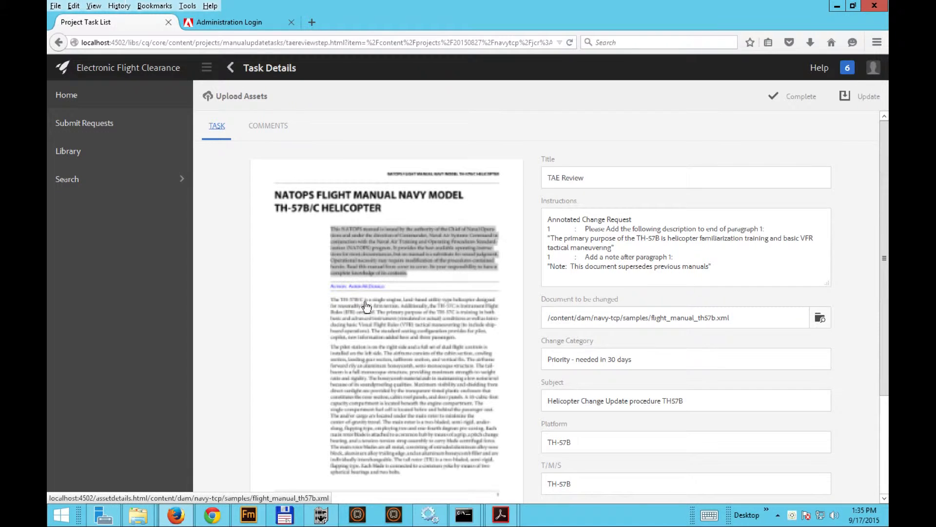
click(400, 338)
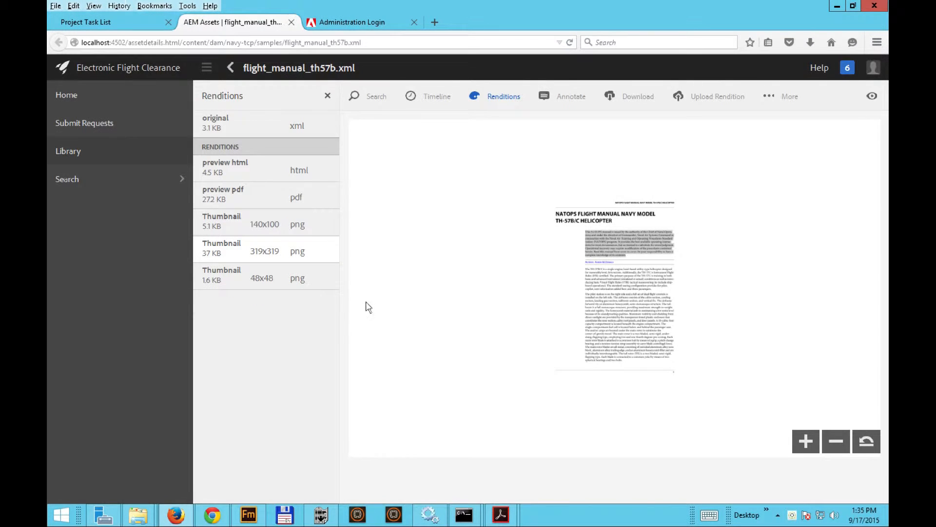
click(306, 201)
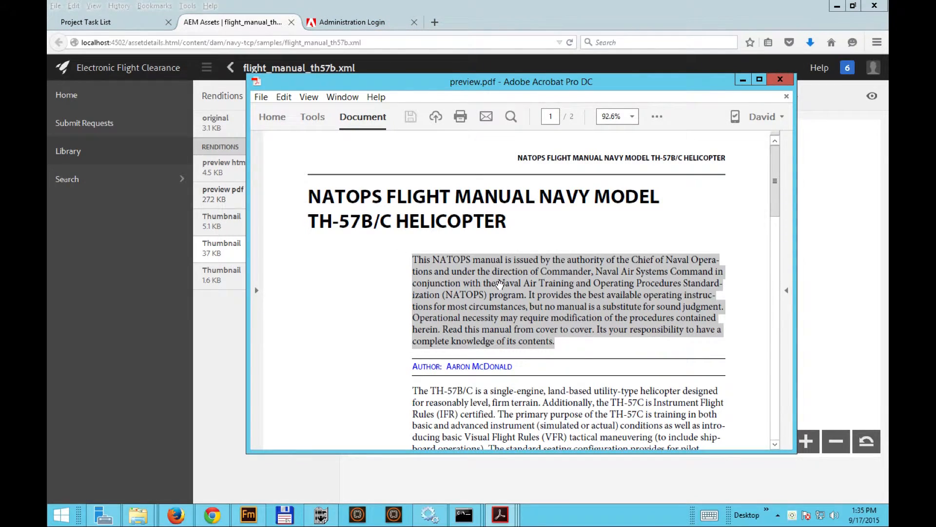
scroll(499, 284, down, 4)
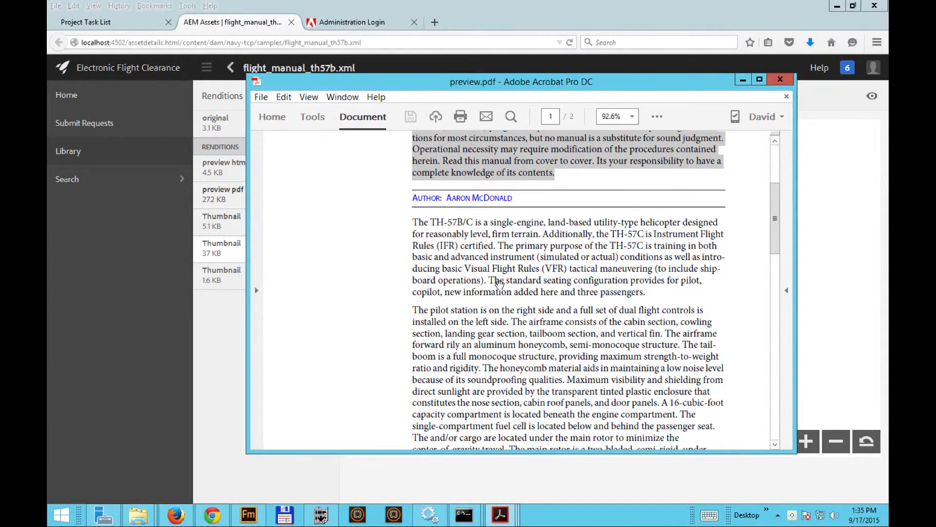
scroll(498, 283, up, 1)
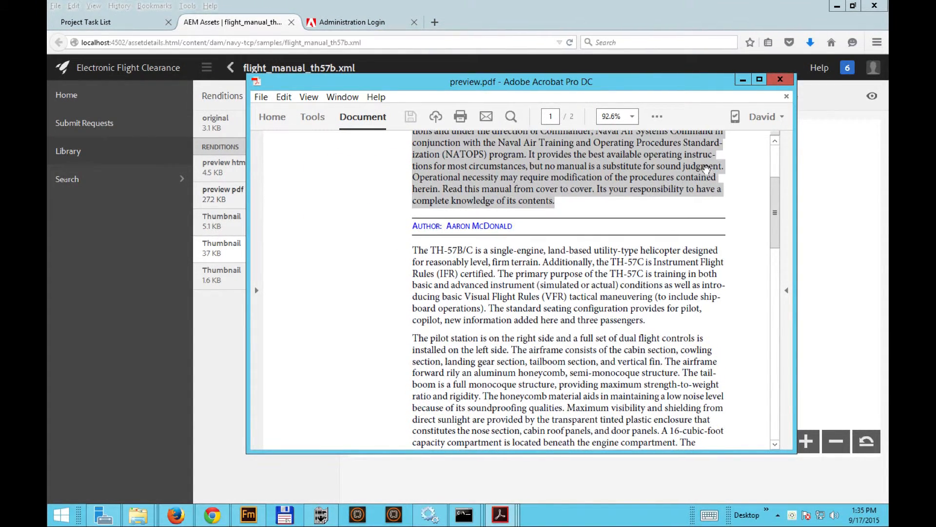
click(782, 81)
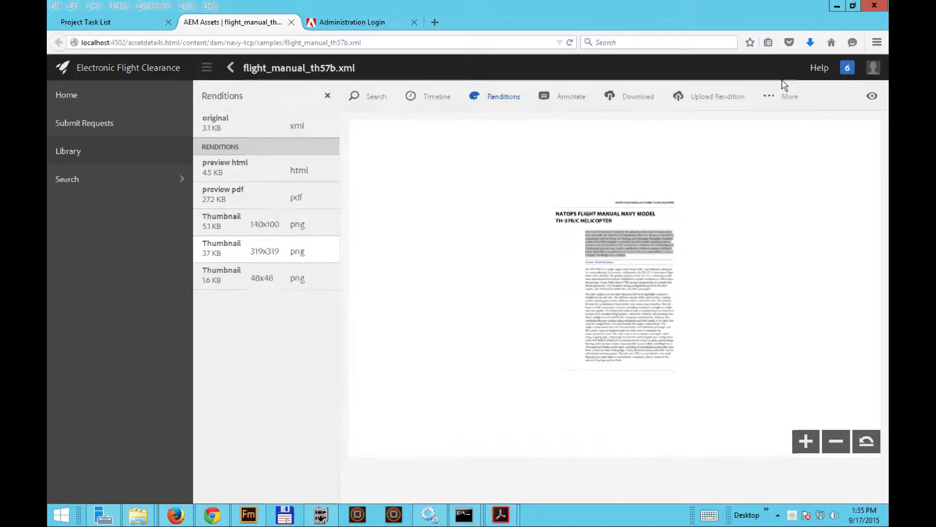
click(291, 22)
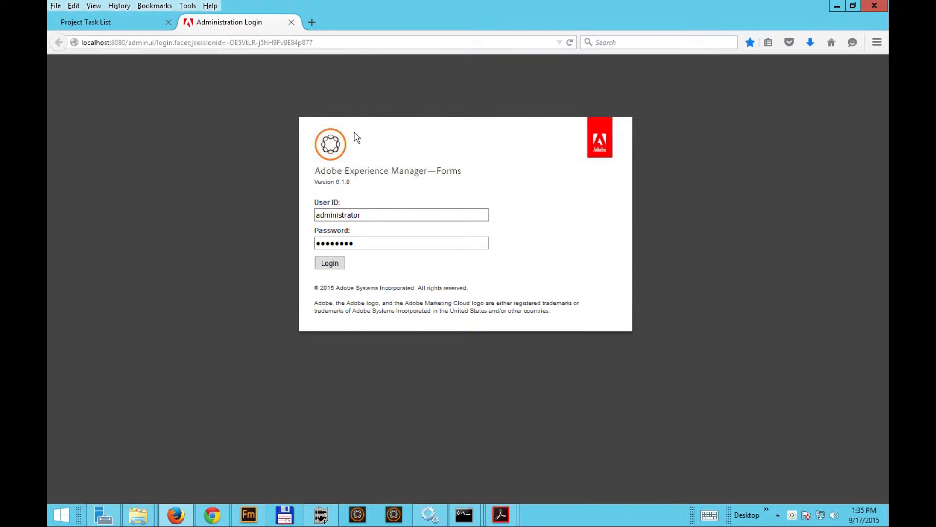
click(122, 24)
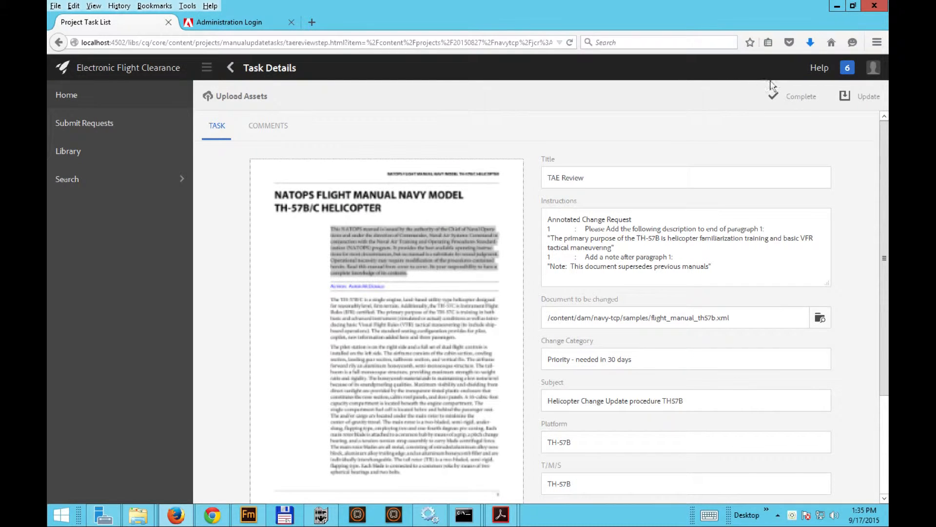
Complete the TAE Review task with the Approve action.
click(798, 96)
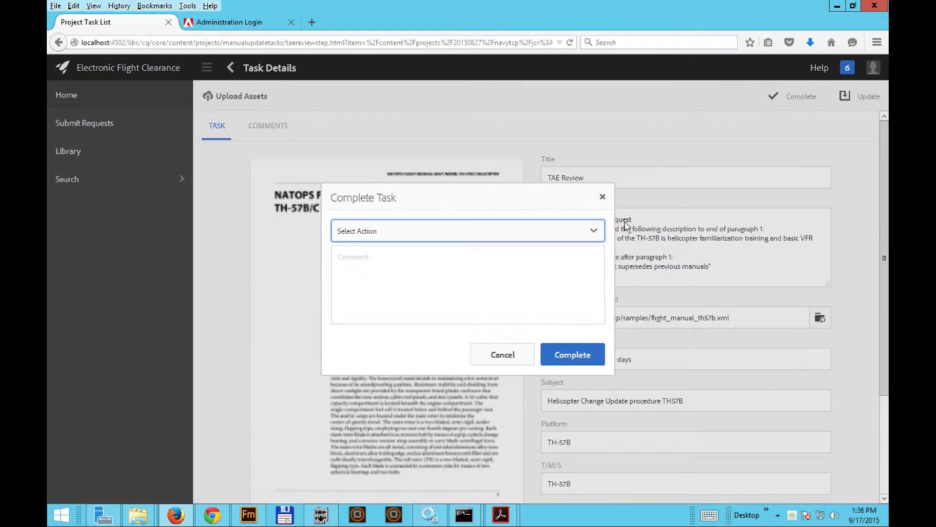
click(577, 234)
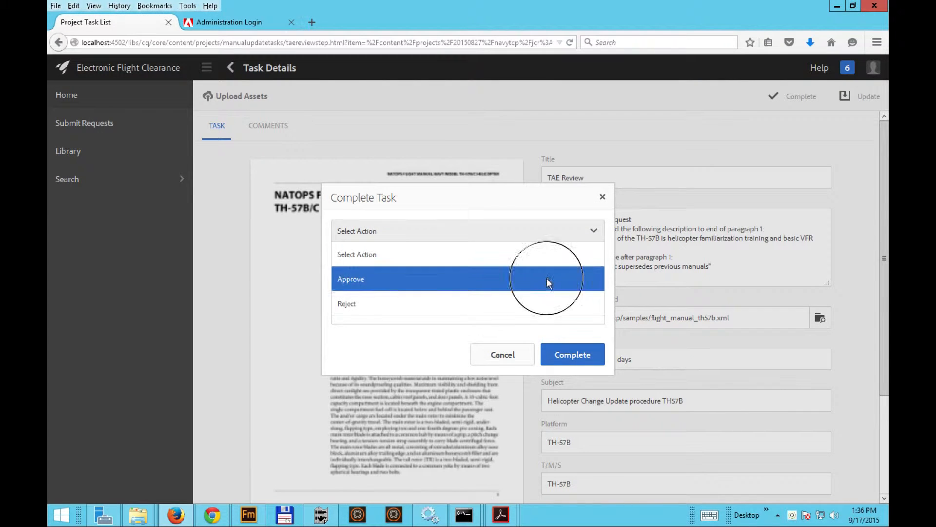
click(547, 278)
click(574, 347)
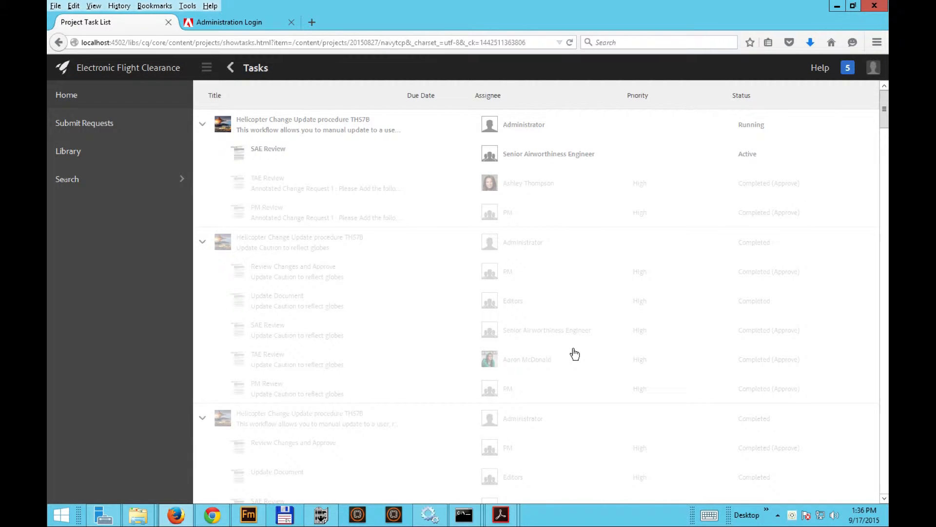
Open the SAE Review task and check its notifications and comments.
click(530, 160)
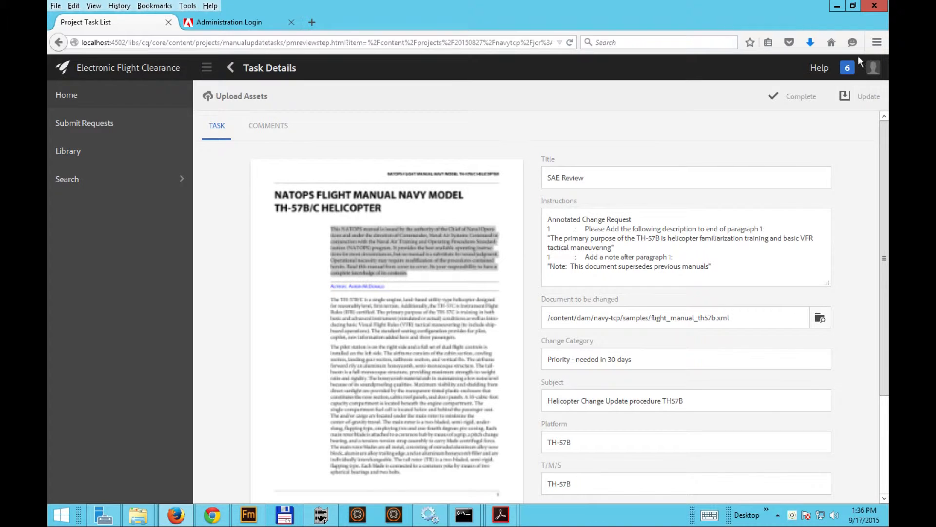
click(850, 70)
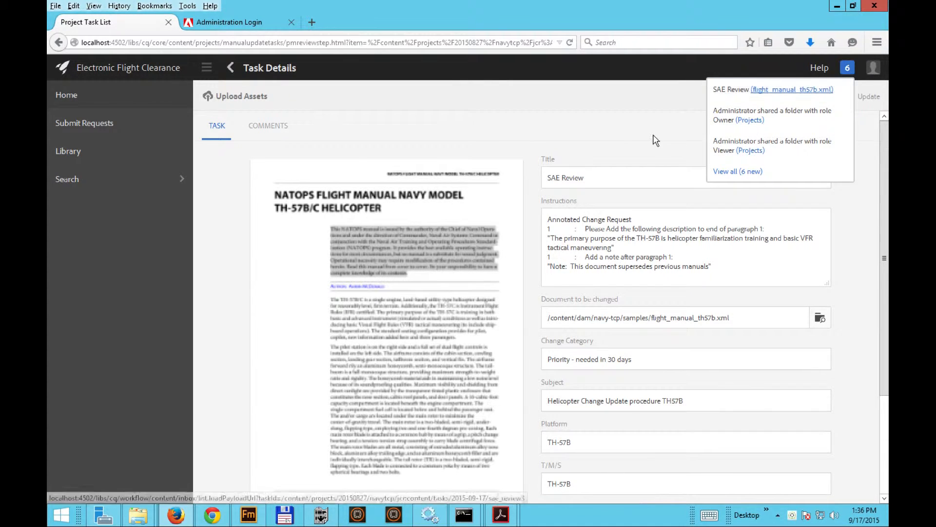
click(280, 131)
click(216, 127)
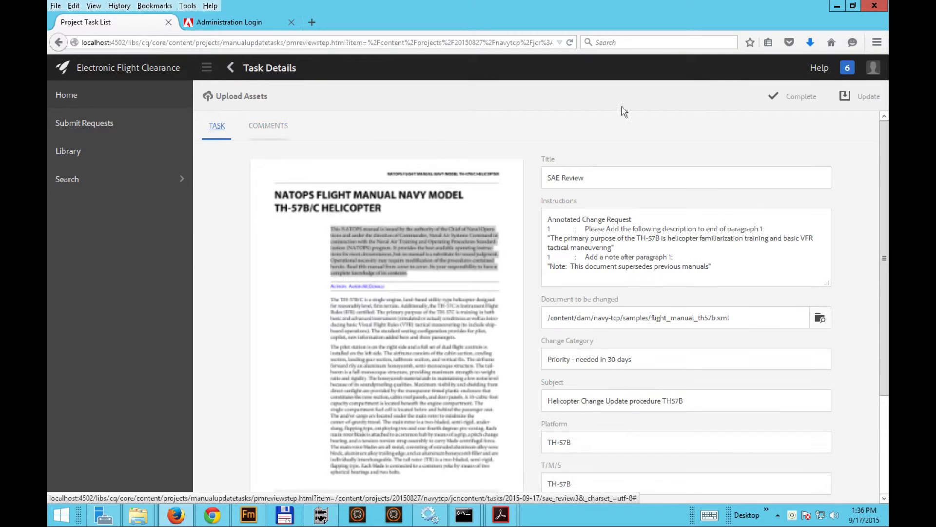
Complete the SAE Review task with Approve and the comment 'I concur'.
click(796, 99)
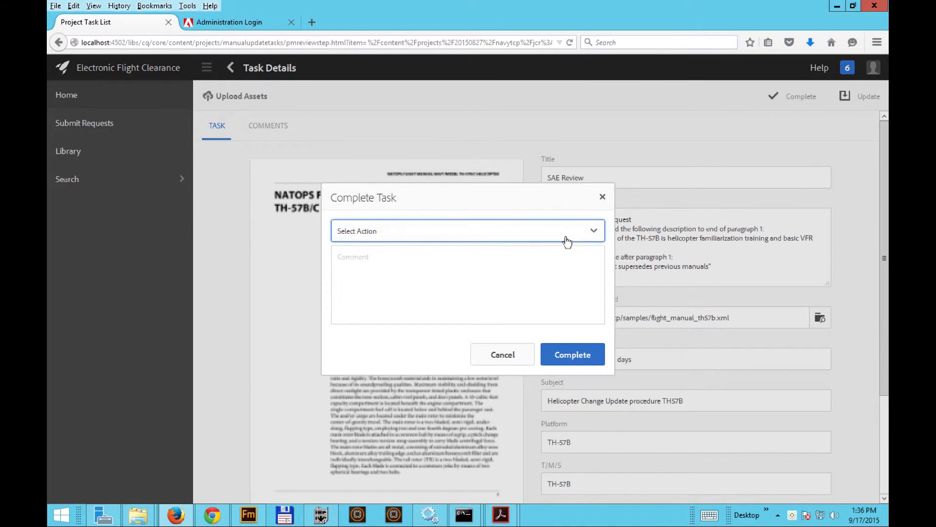
click(585, 238)
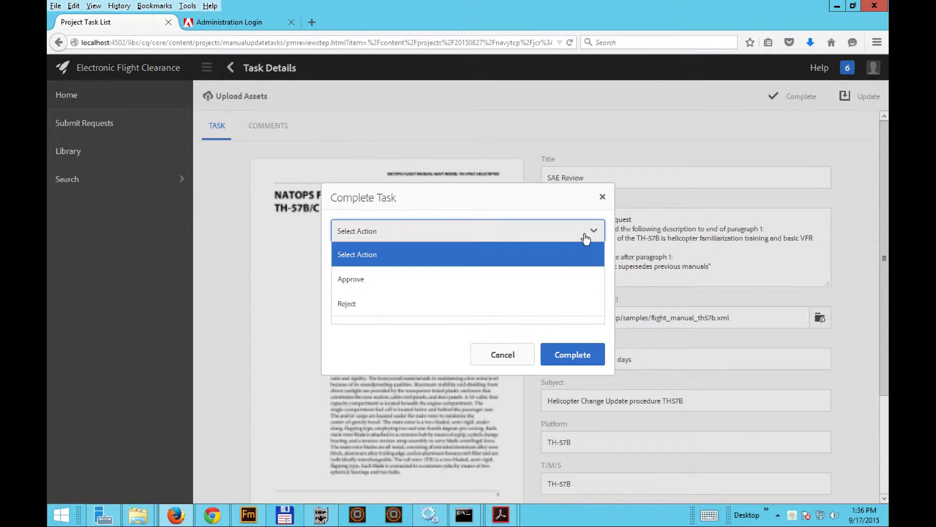
click(557, 276)
click(528, 276)
text(I concure)
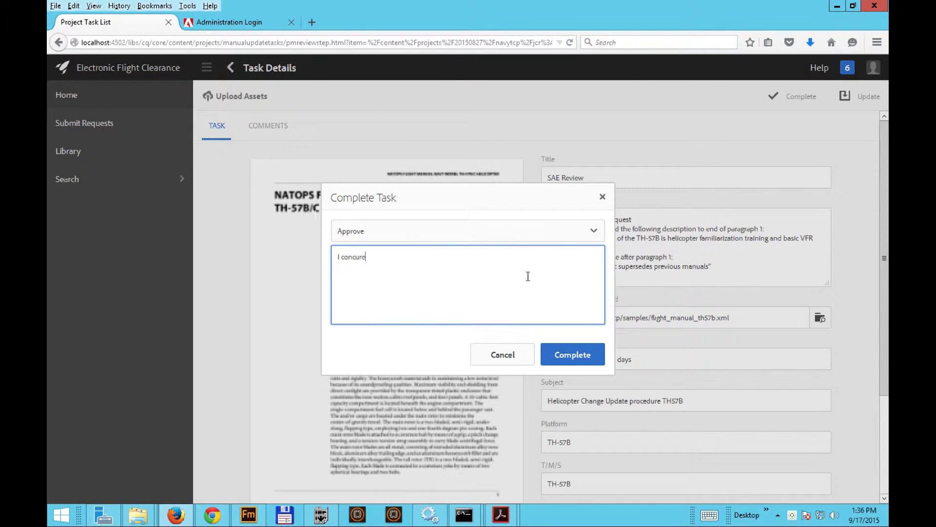
key(BackSpace)
click(578, 356)
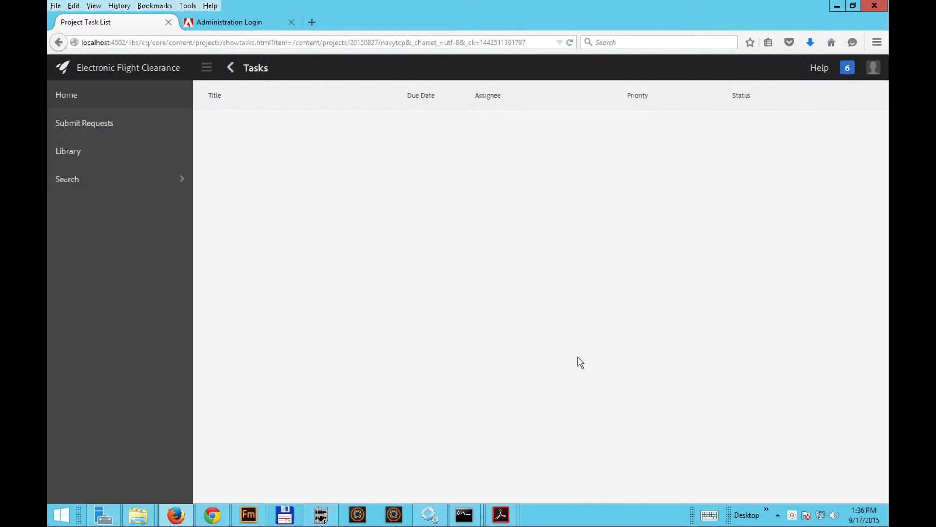
Look over the ChangeRequest.pdf process chart, then open the Update Document task.
mouse_move(501, 514)
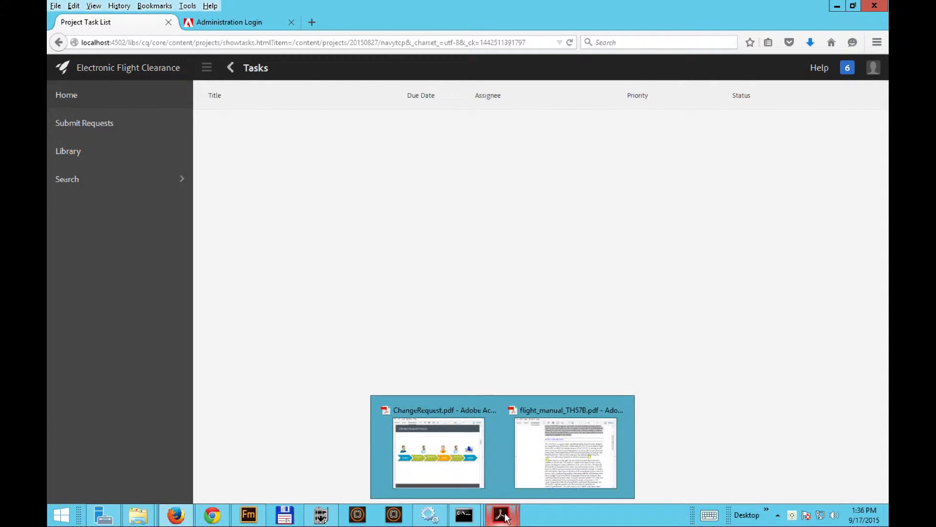
click(456, 449)
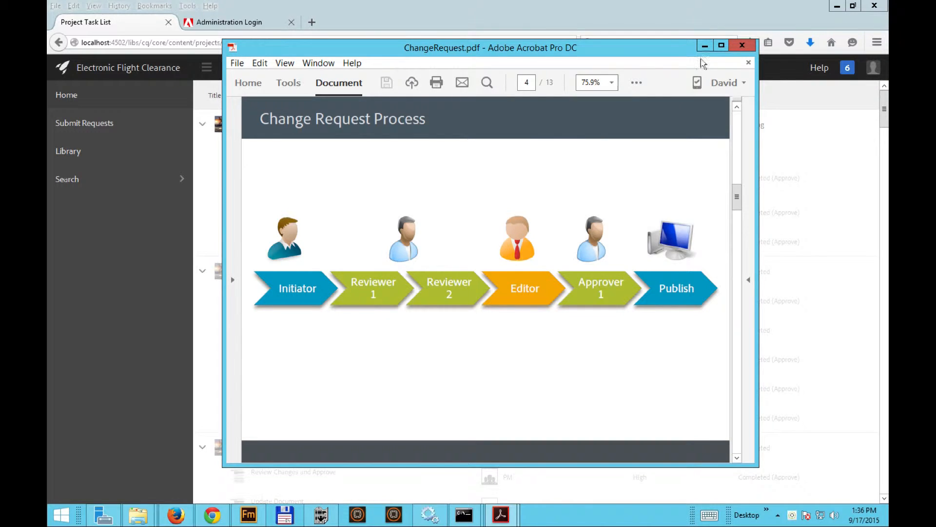
click(705, 47)
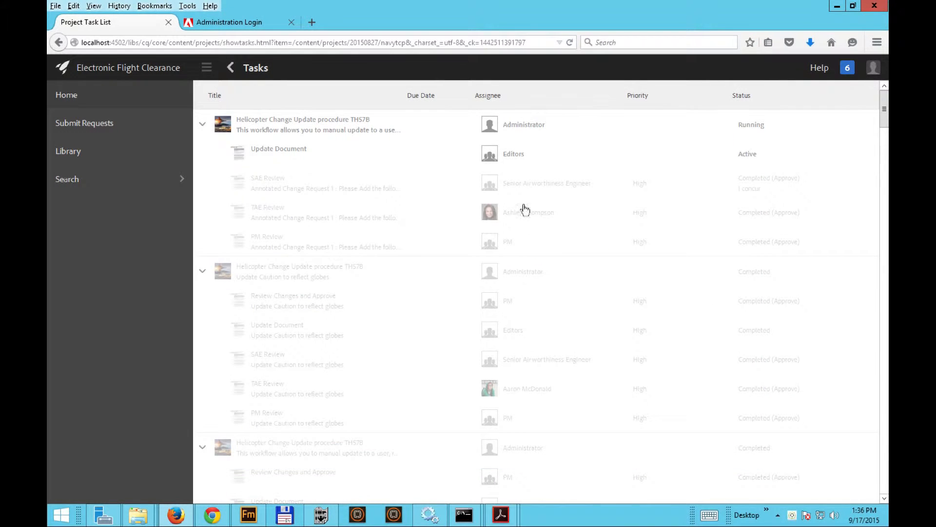
click(513, 157)
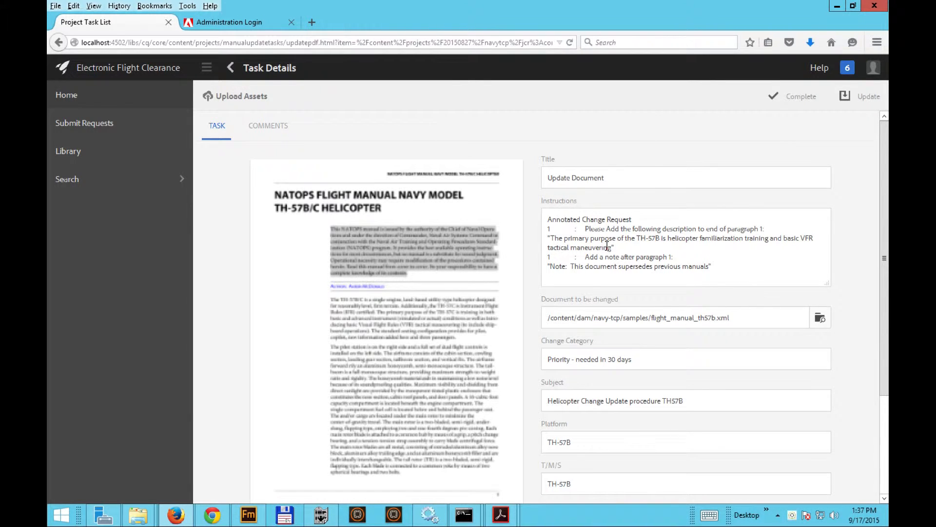
Check out flight_manual_th57b.xml for editing in FrameMaker.
click(249, 515)
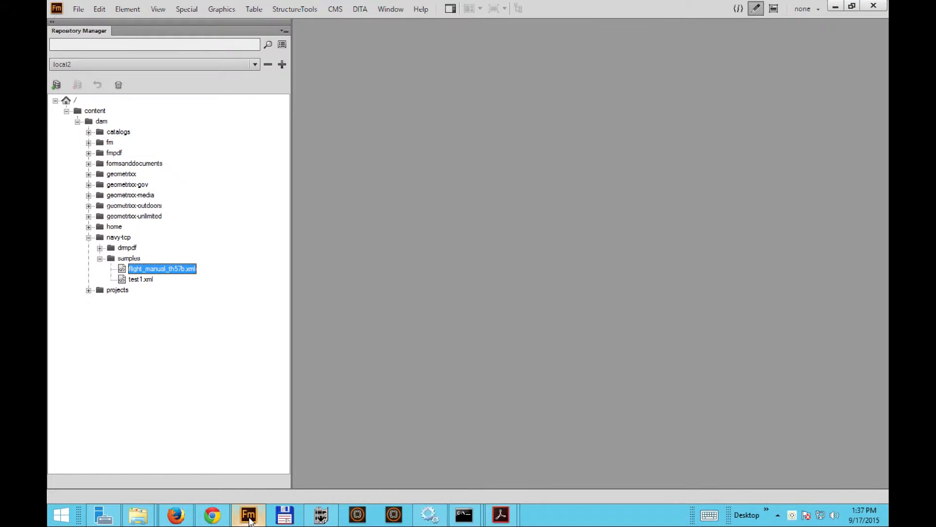
right_click(173, 269)
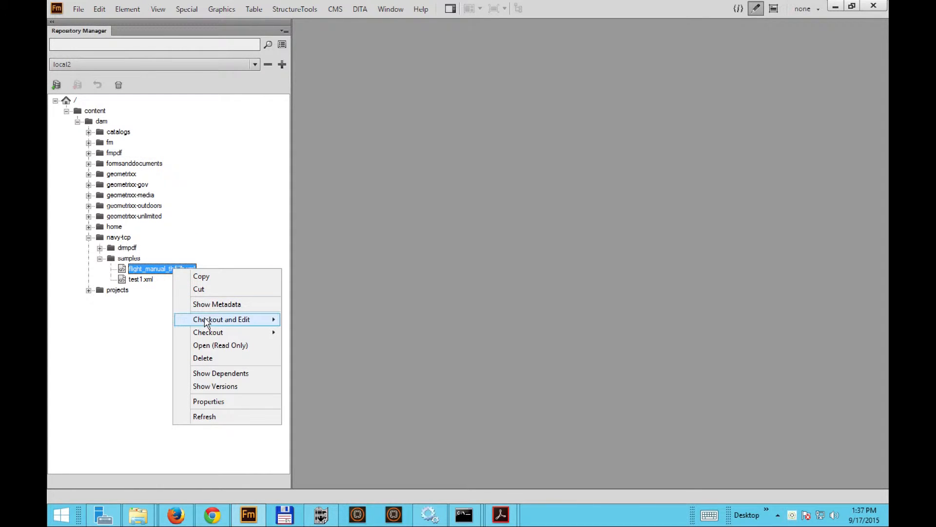
mouse_move(197, 325)
click(150, 321)
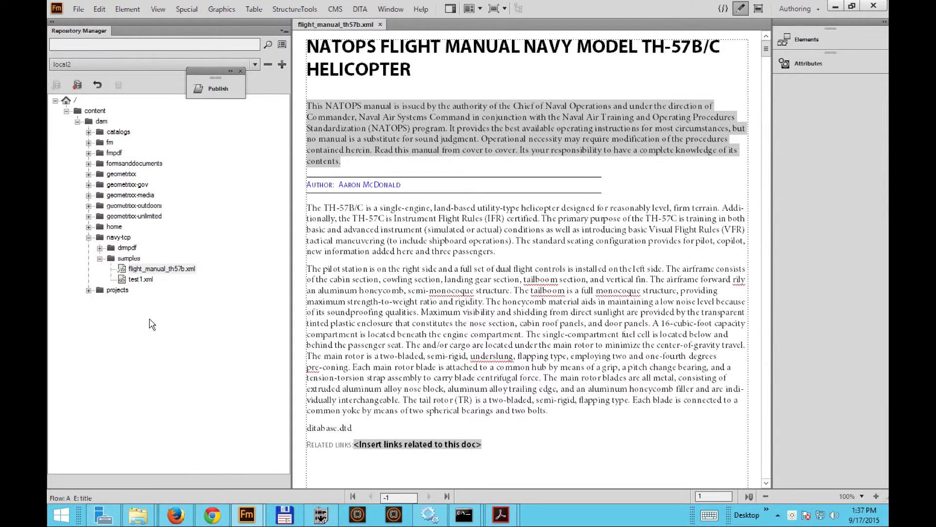
Paste the TH-57B primary-purpose sentence after 'passengers.' and add 'Note: This document supersedes previous documents'.
click(506, 250)
key(ctrl+v)
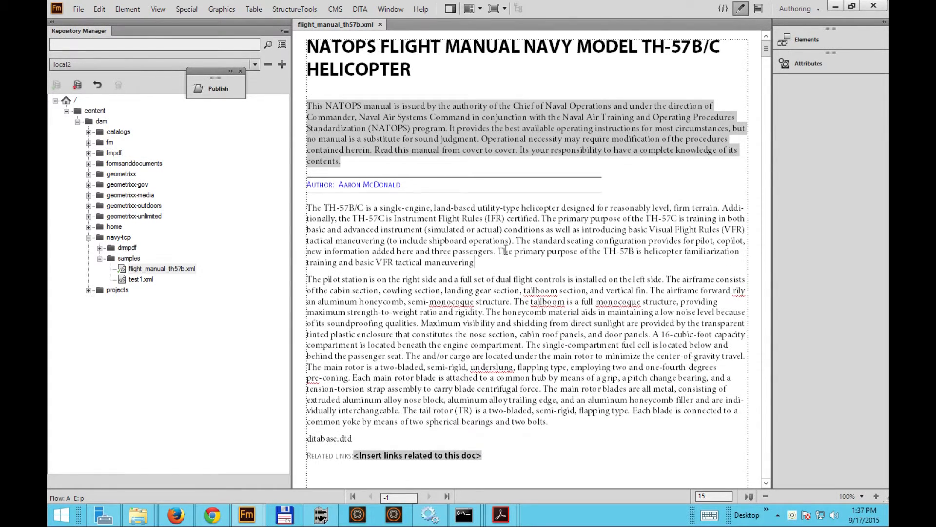
key(Return)
text(Note: This documen)
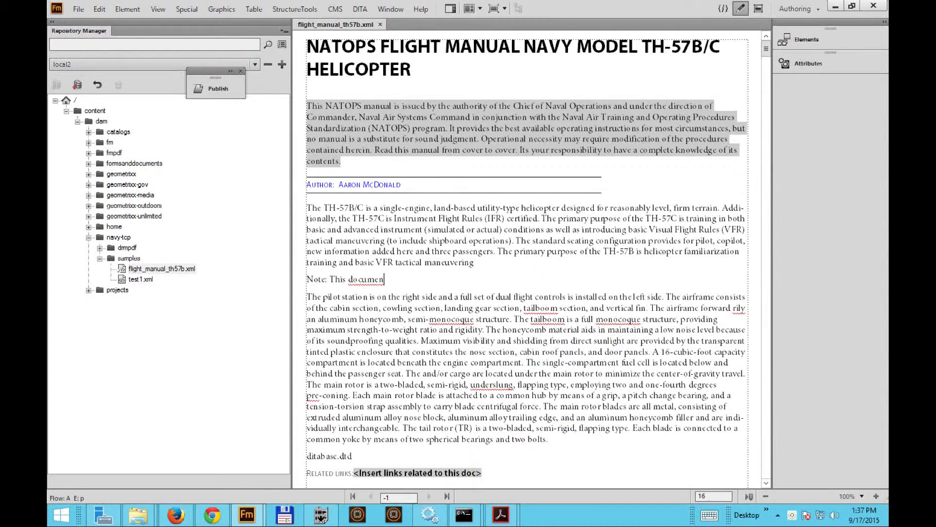
text(t supersedes previous documents)
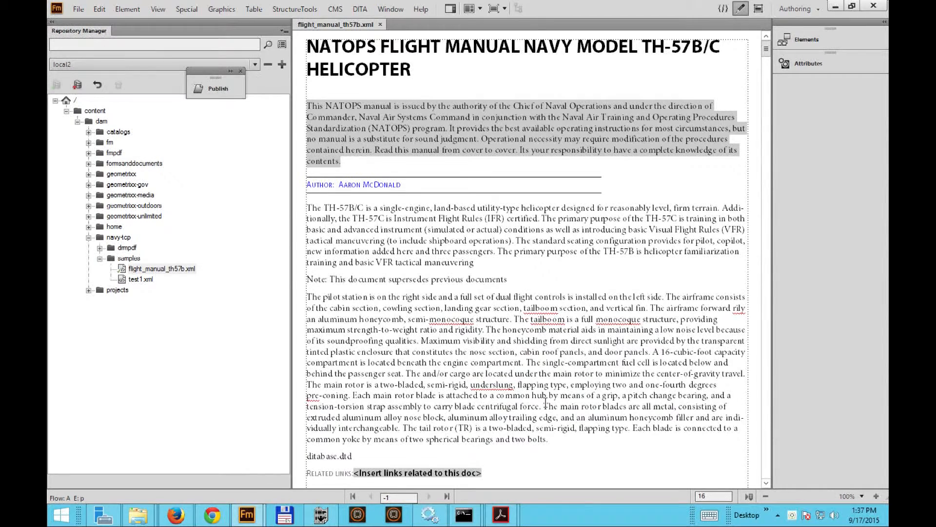
Delete the main rotor blades sentence and close the edited manual.
mouse_move(544, 402)
mouse_down()
mouse_move(505, 416)
mouse_move(548, 404)
mouse_up()
drag(544, 406, 400, 430)
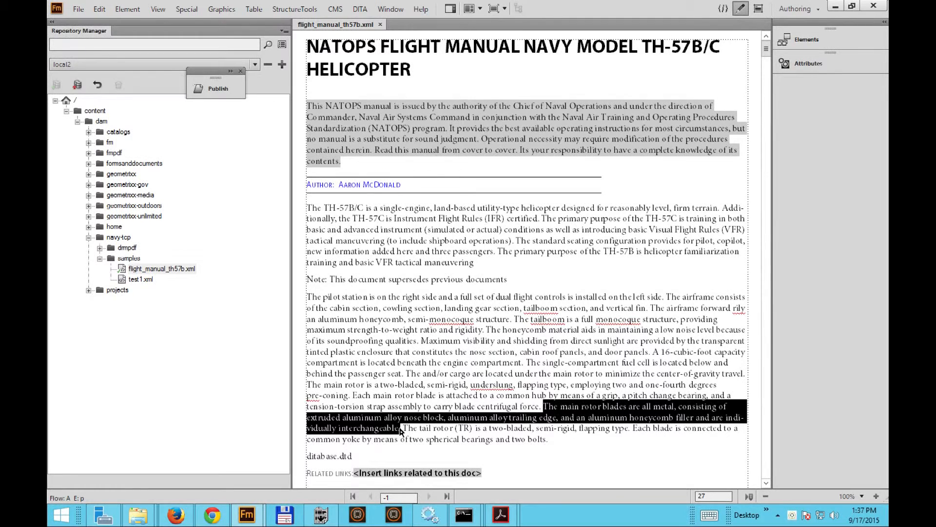
key(Delete)
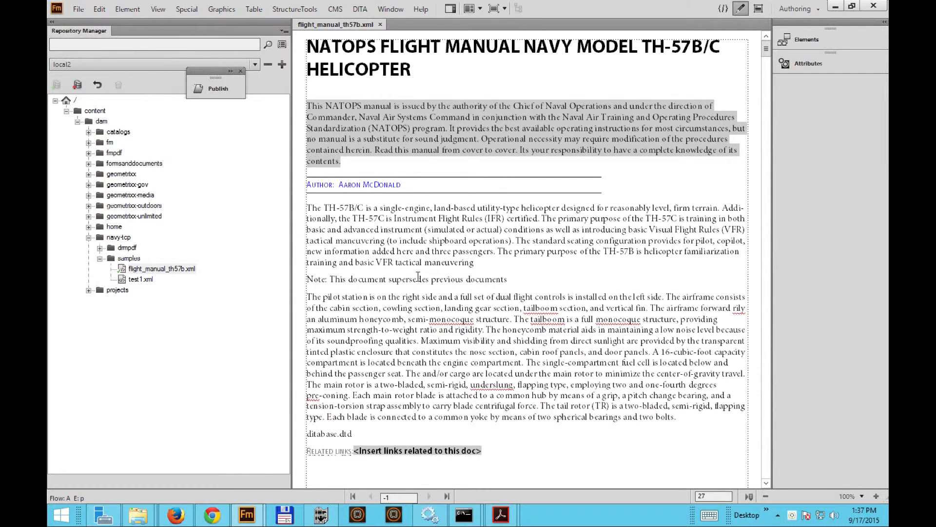
click(381, 25)
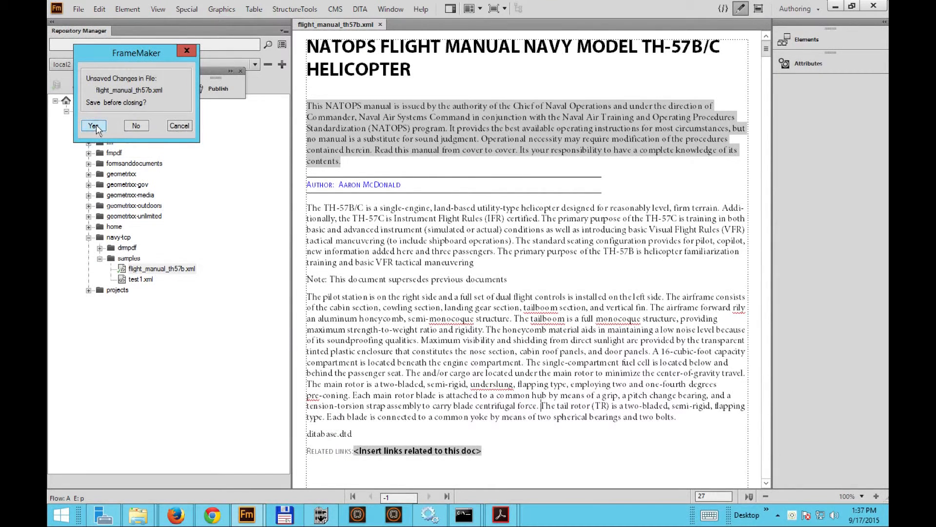
Save the edited manual, then check flight_manual_th57b.xml back into the repository.
click(94, 126)
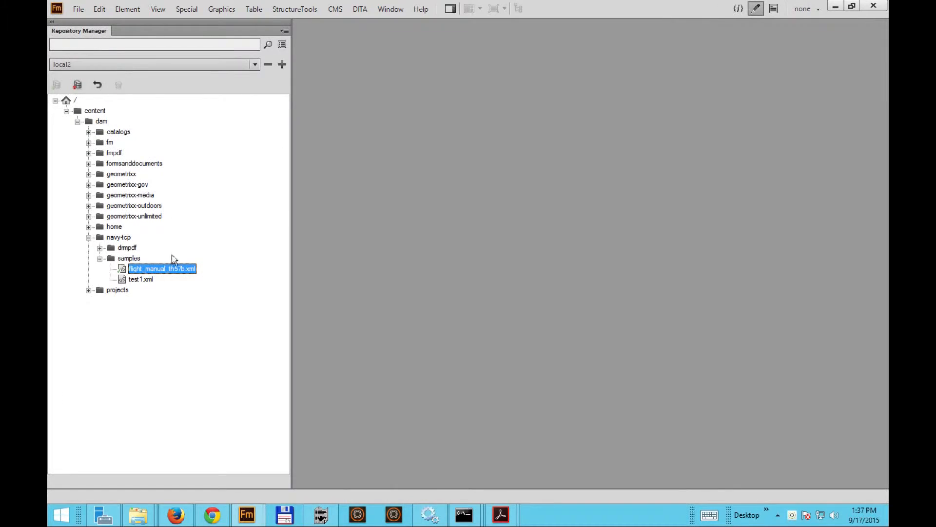
right_click(171, 269)
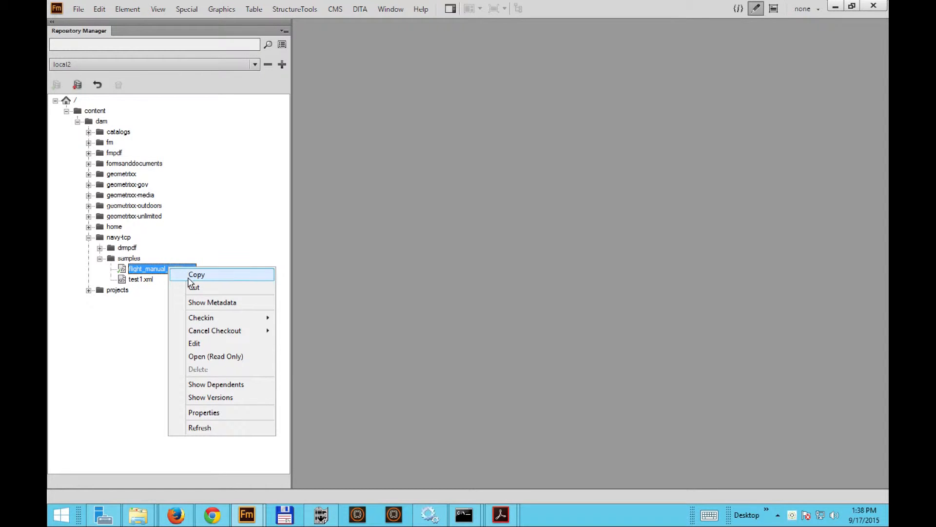
mouse_move(202, 318)
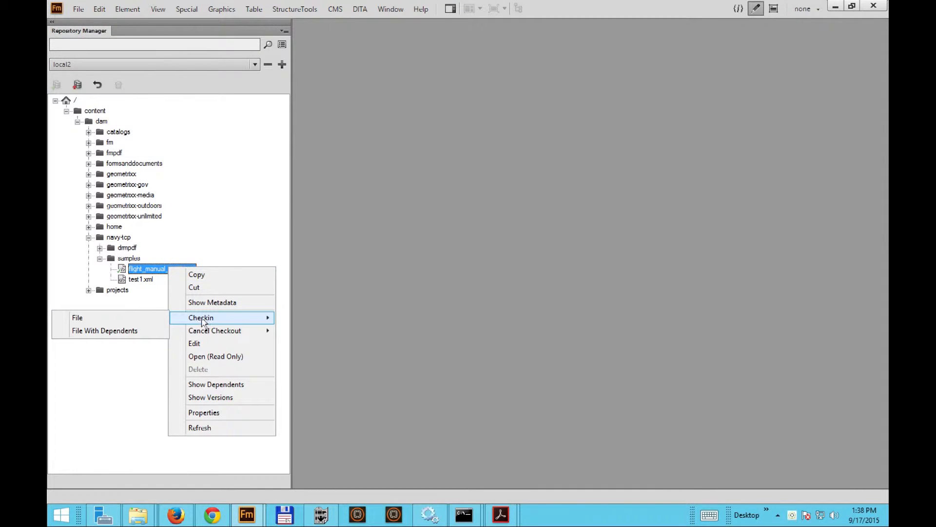
click(135, 318)
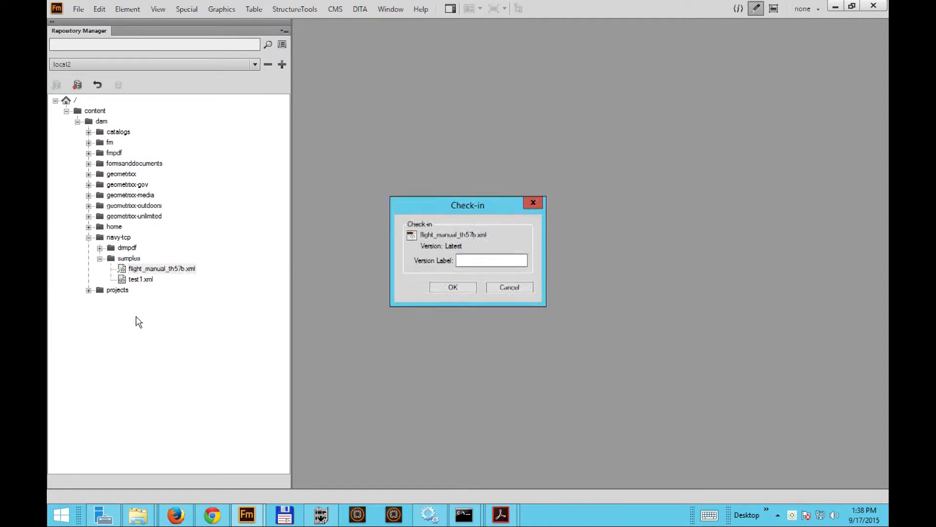
click(452, 287)
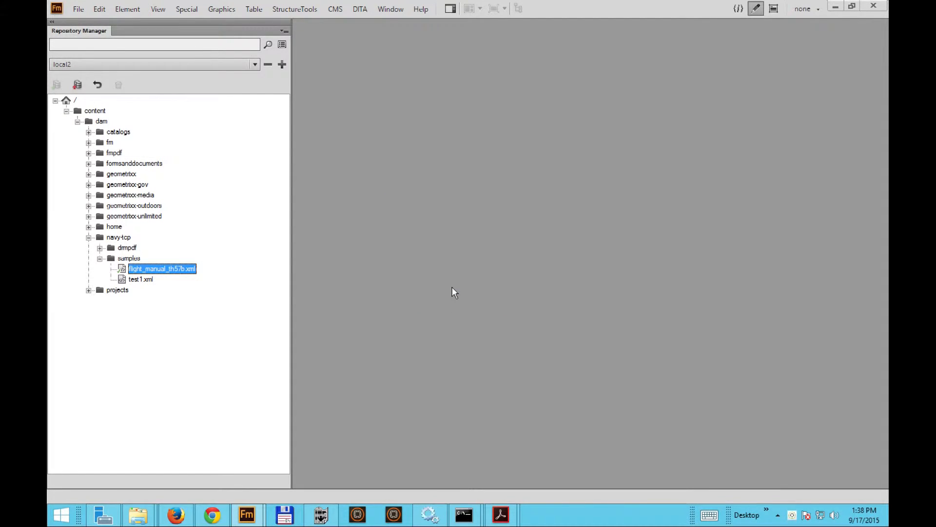
click(176, 514)
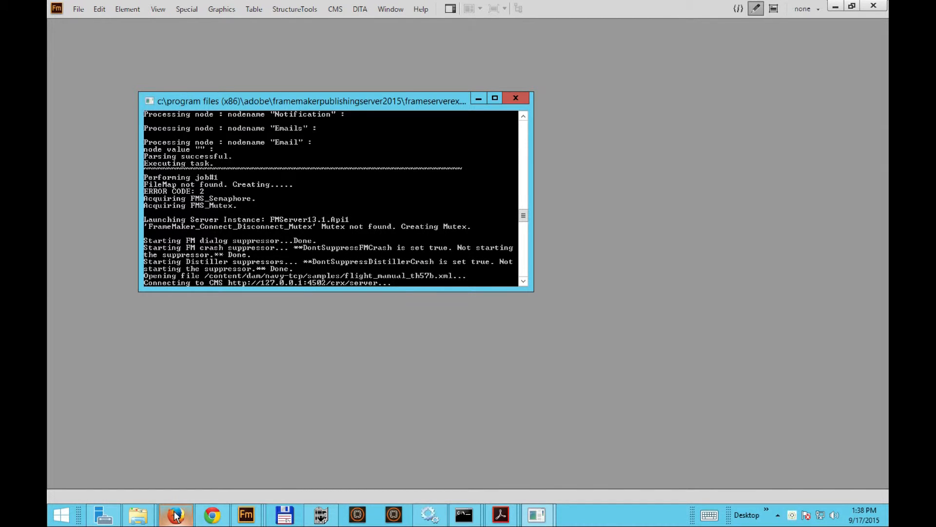
Complete the Update Document task with the comment 'I have made the changes requested from the instruction'.
click(176, 515)
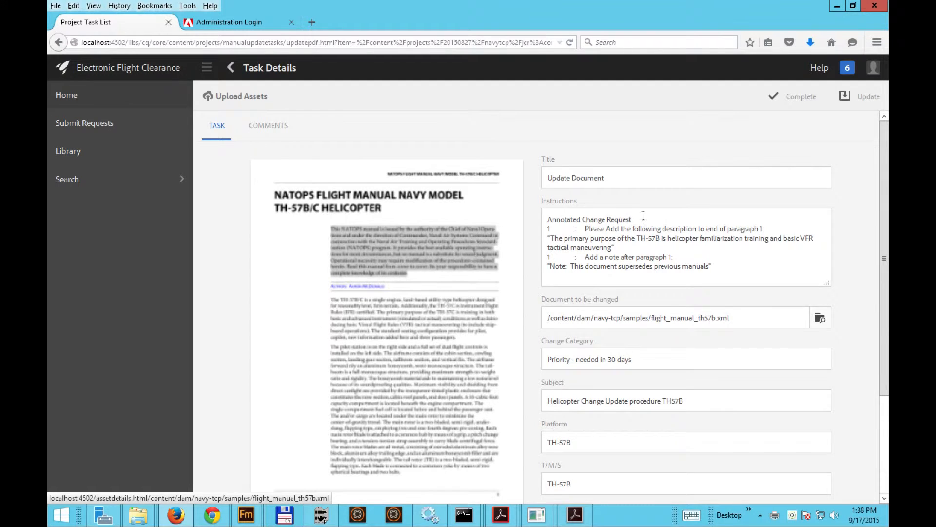
click(798, 102)
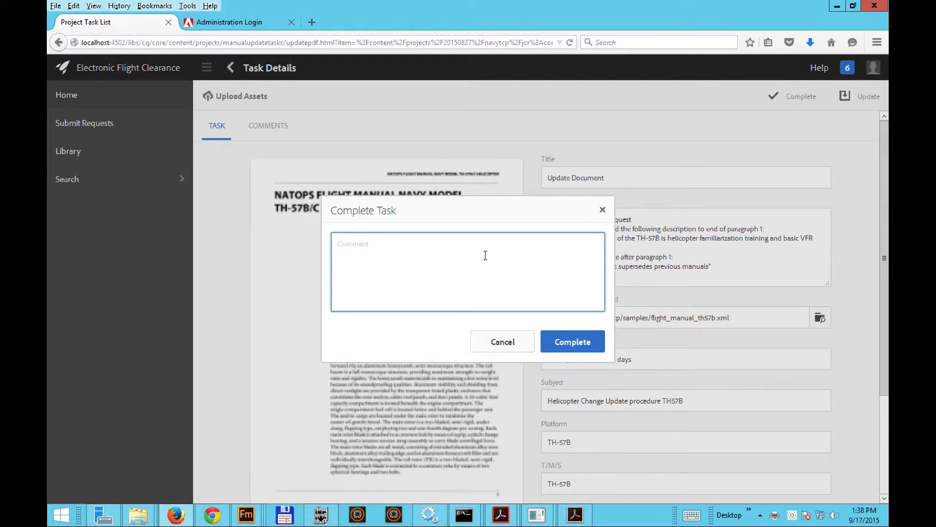
text(I have made the changes requested from the instructions)
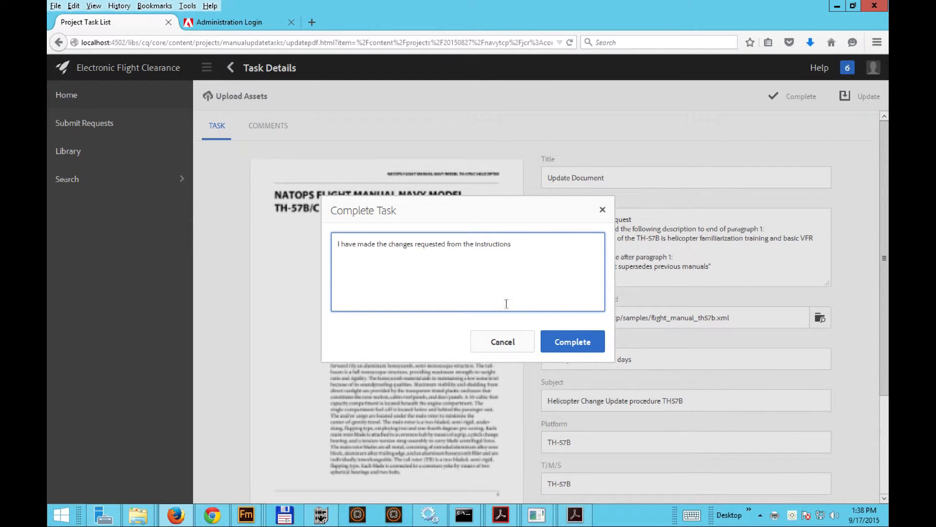
click(570, 341)
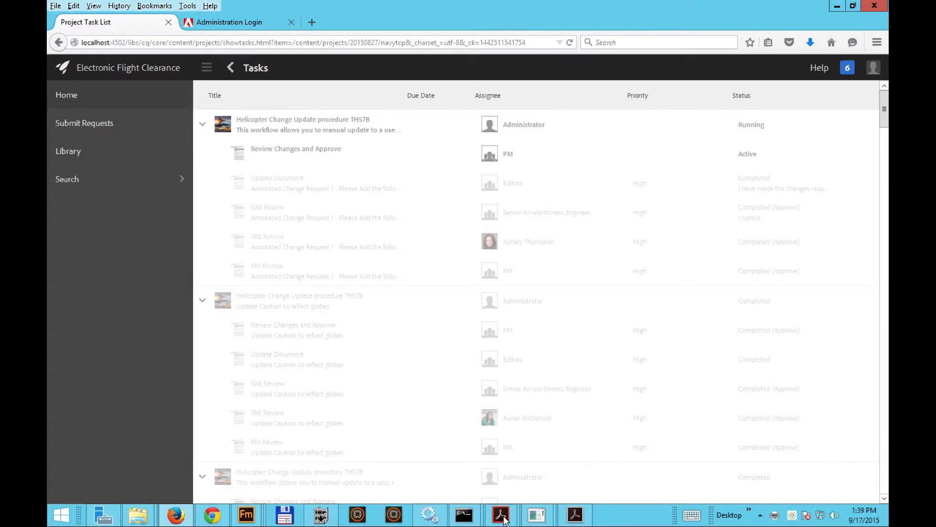
mouse_move(503, 520)
click(475, 469)
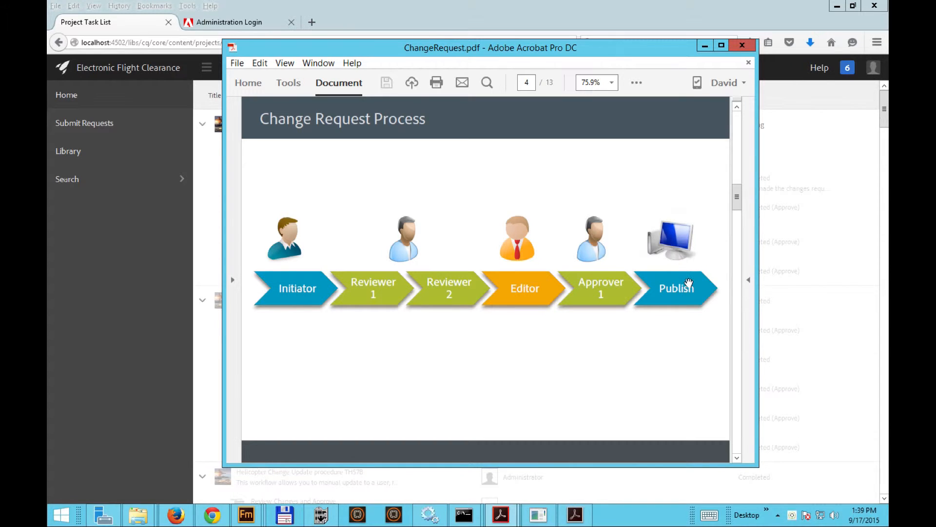
click(704, 46)
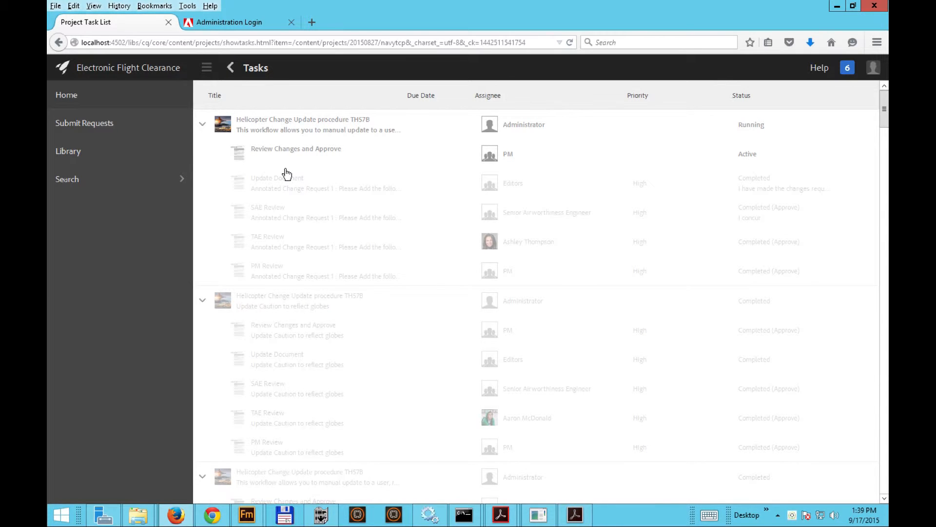
Open the Review Changes and Approve task and view the highlighted changes against version 1.30.
click(330, 152)
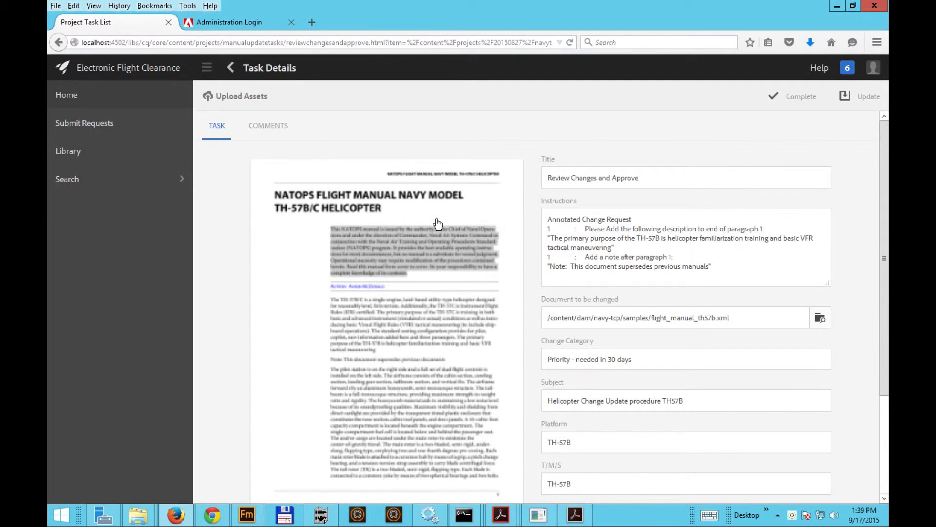
scroll(438, 223, down, 2)
scroll(437, 223, up, 1)
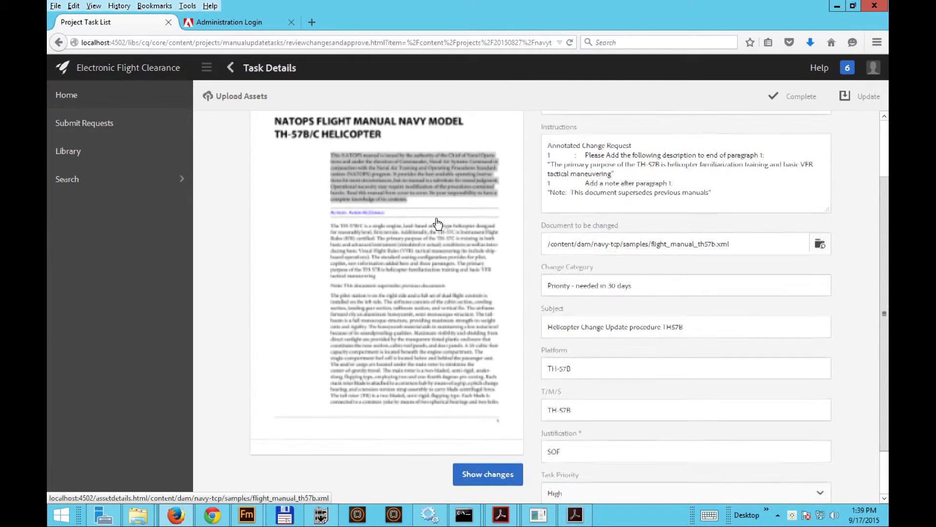
click(497, 476)
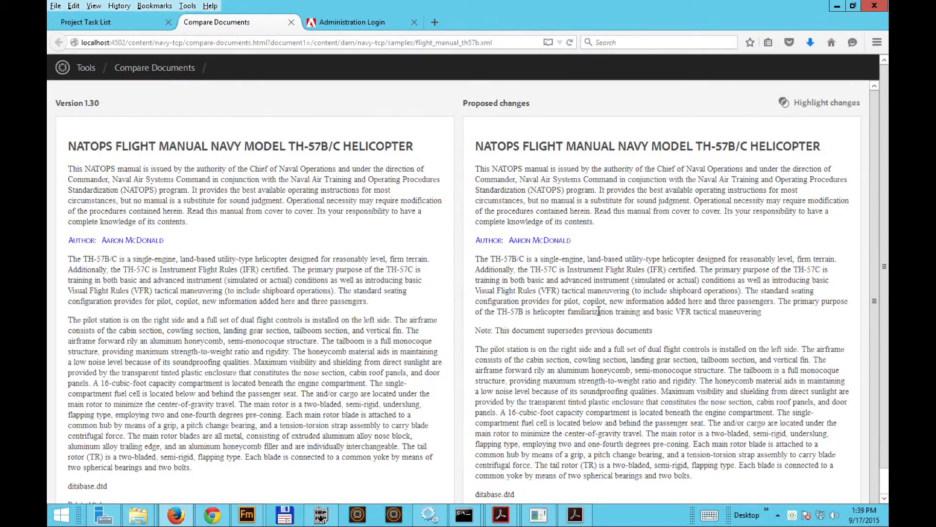
click(825, 104)
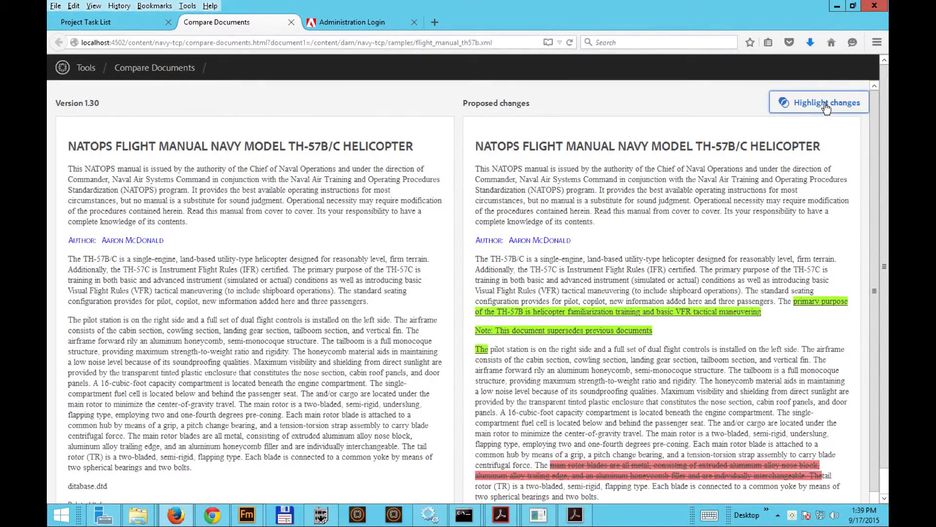
drag(875, 205, 876, 217)
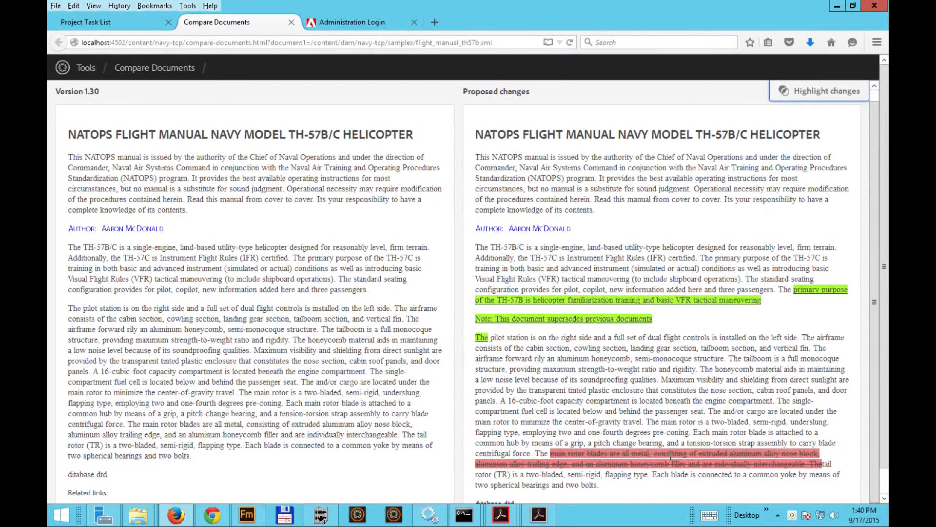
scroll(339, 418, up, 1)
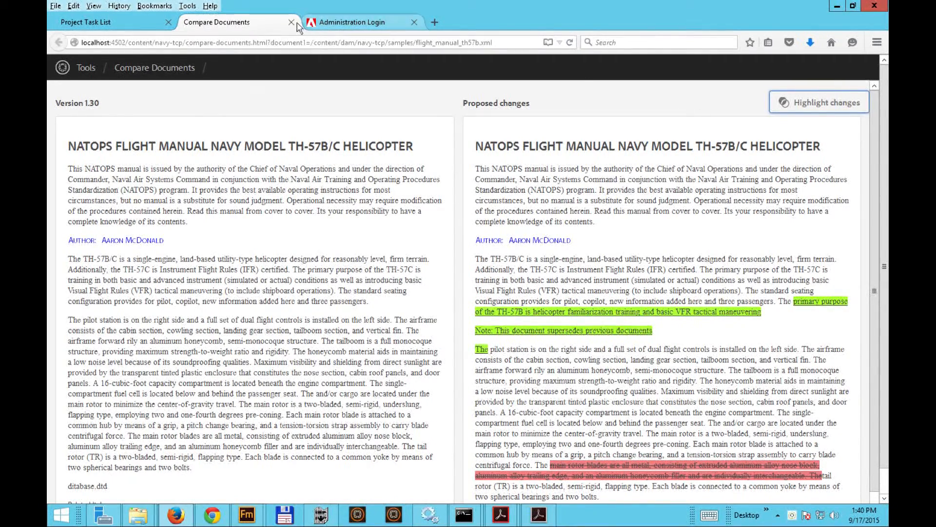
Close the Administration Login and Compare Documents tabs to return to the task.
click(414, 22)
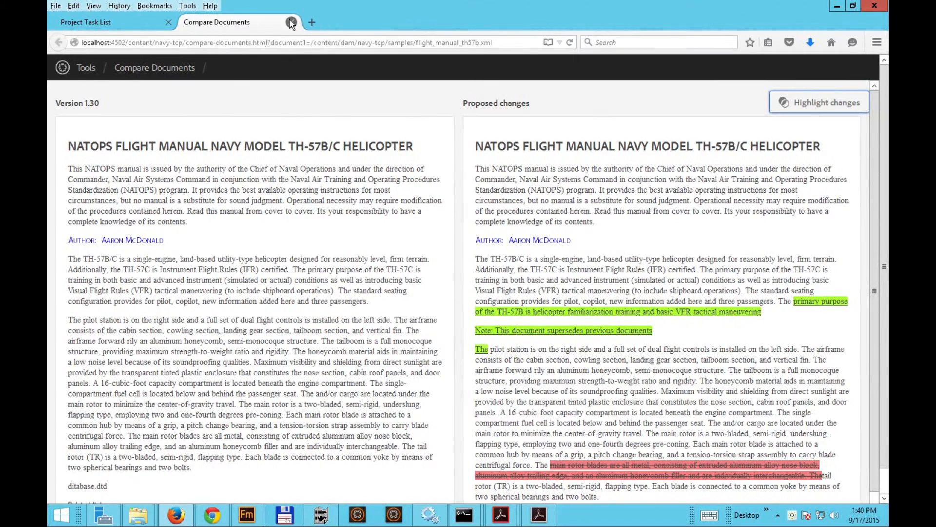
click(291, 22)
scroll(292, 128, up, 3)
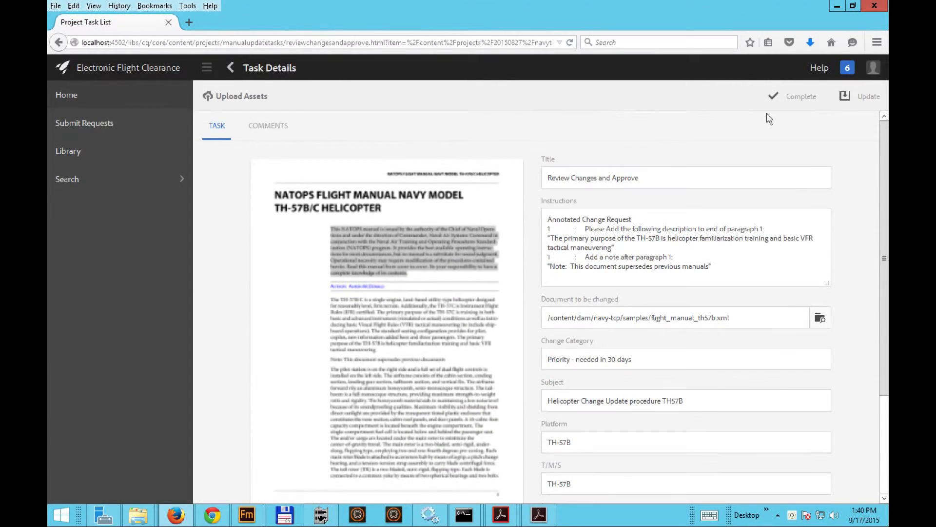
Complete the Review Changes and Approve task with the Approve action.
click(795, 99)
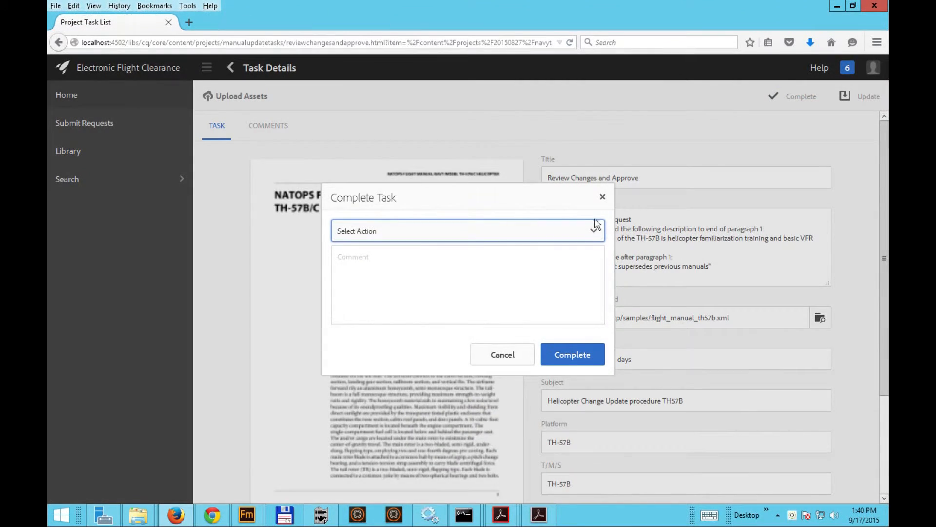
click(593, 230)
click(540, 281)
click(575, 355)
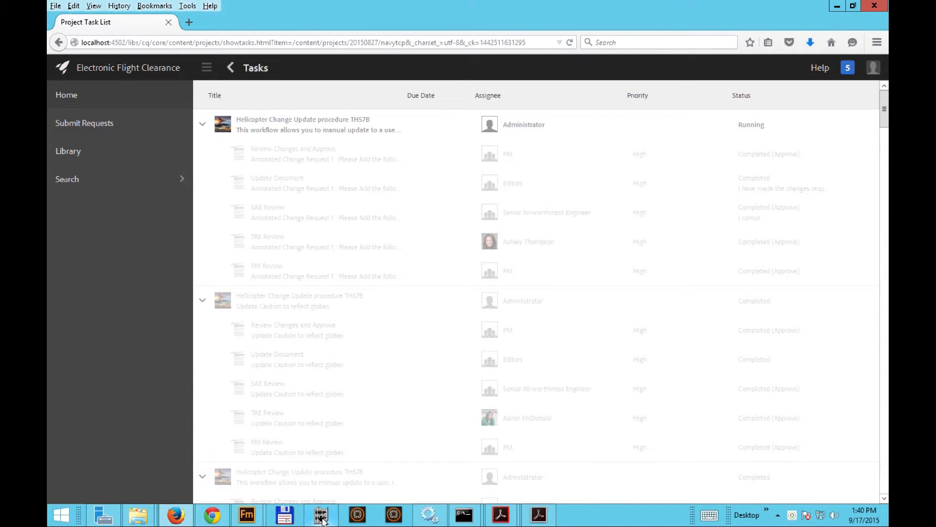
mouse_move(321, 520)
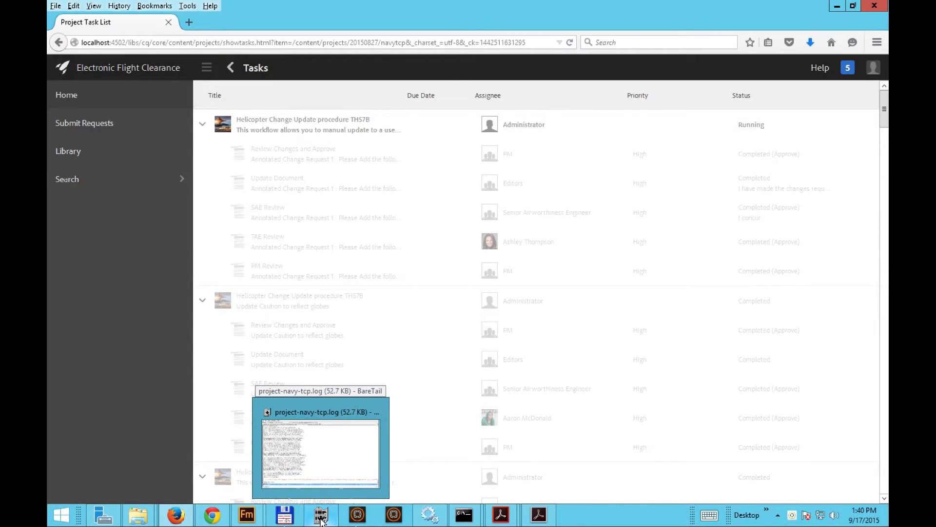
click(321, 520)
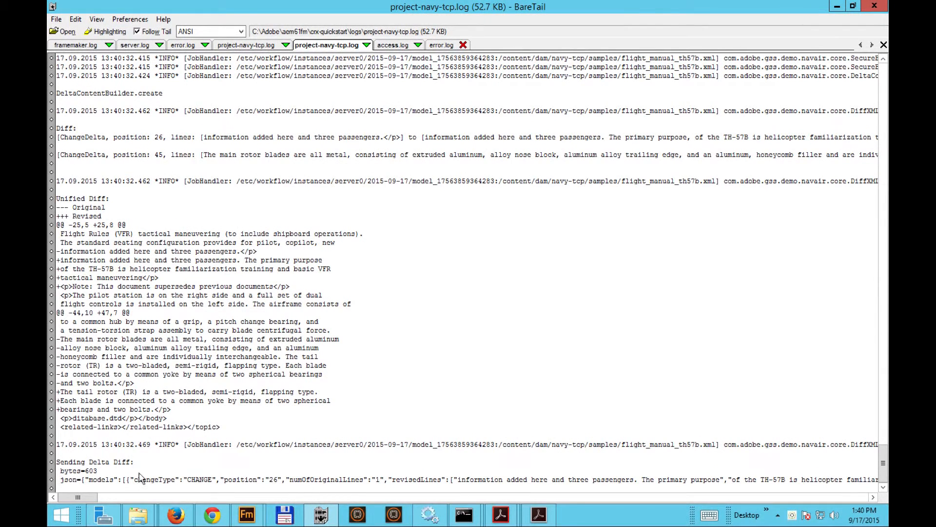
click(87, 473)
click(86, 471)
click(87, 478)
scroll(140, 454, down, 1)
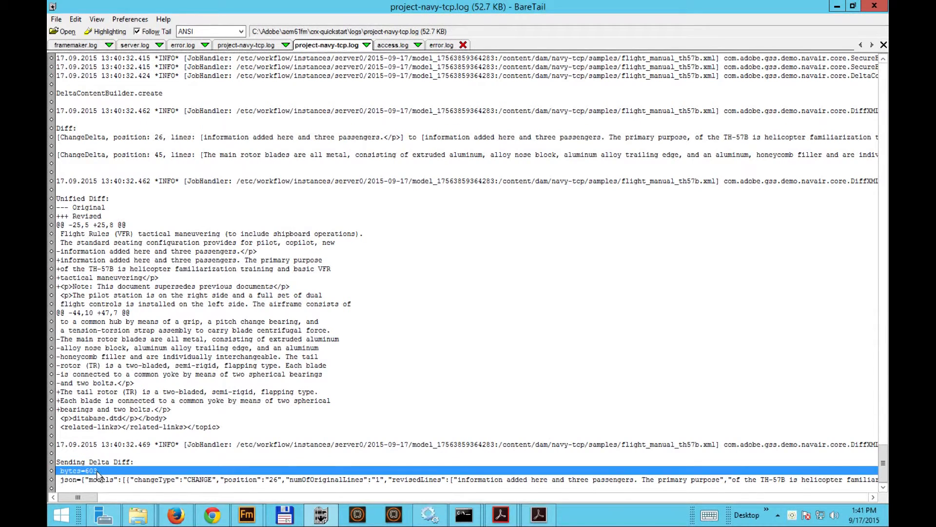
click(837, 7)
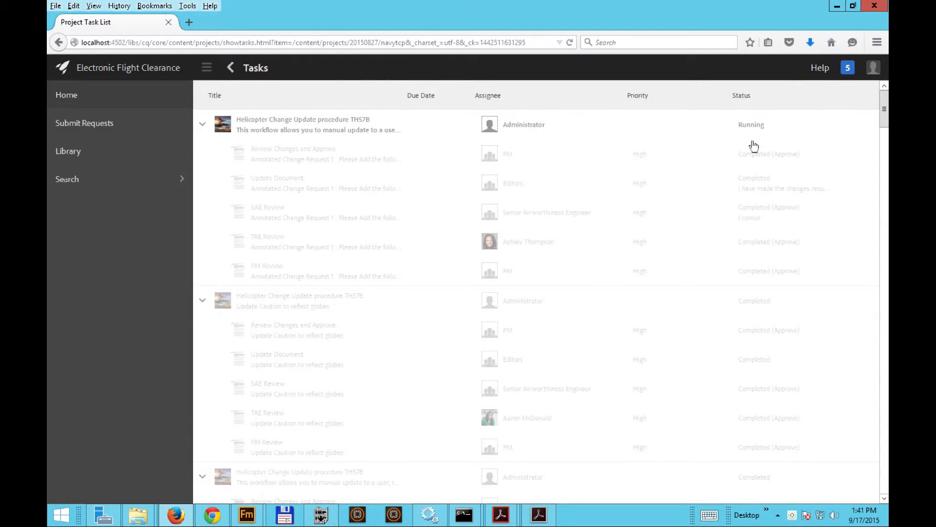
Minimize Firefox and FrameMaker and open the flight_manual_th57b.xml asset in the published assets library.
click(836, 6)
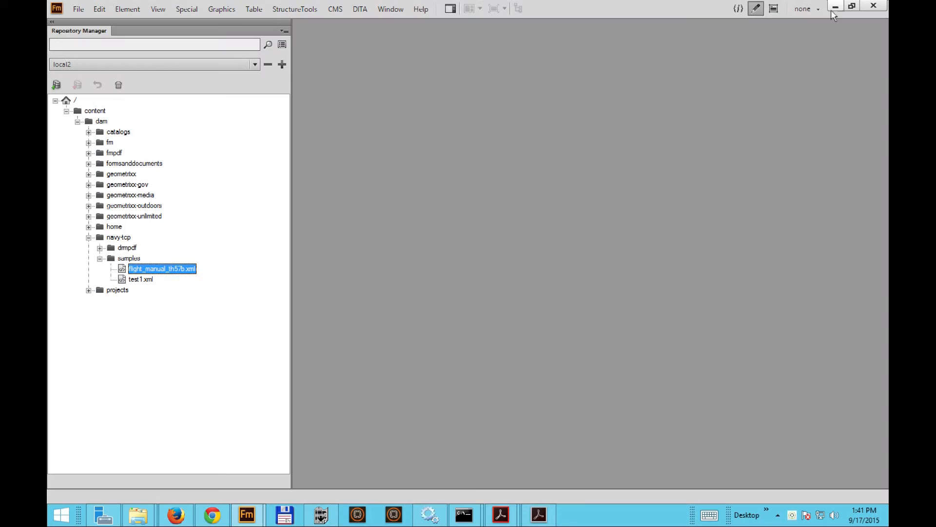
click(835, 7)
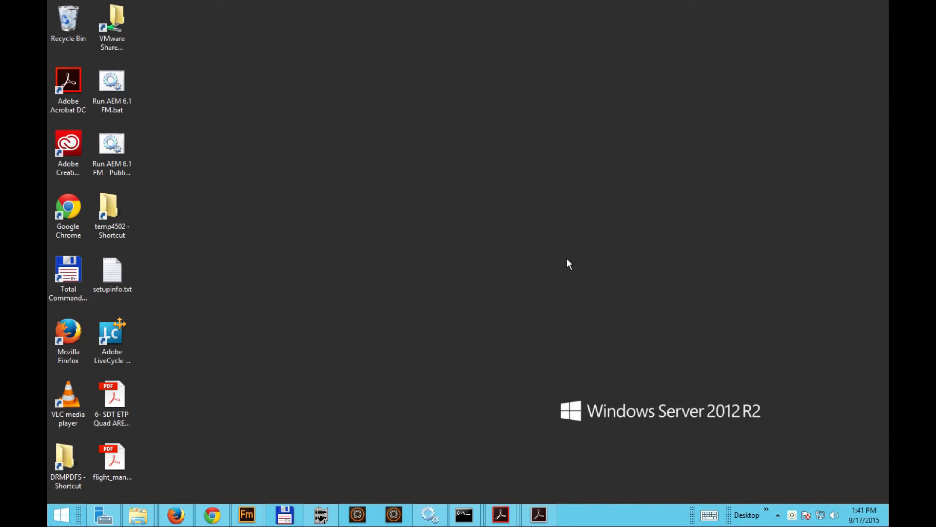
click(212, 514)
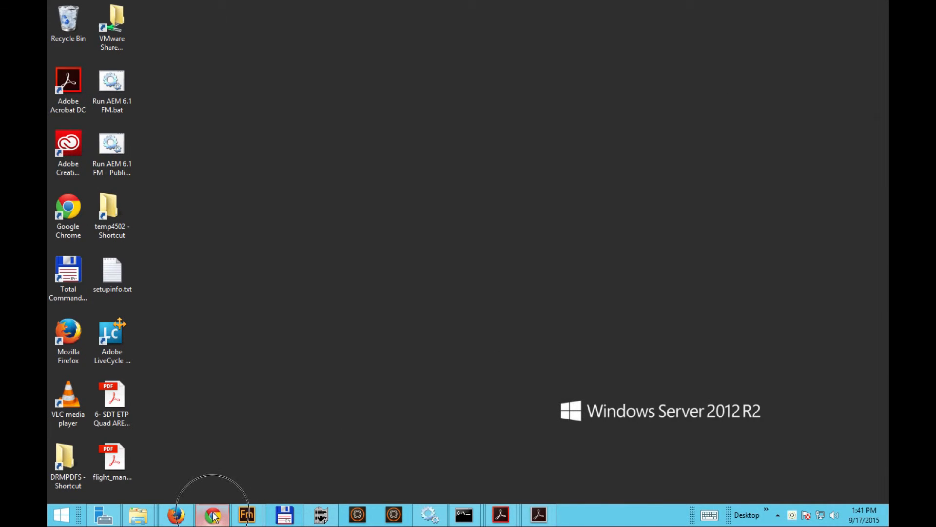
mouse_move(707, 344)
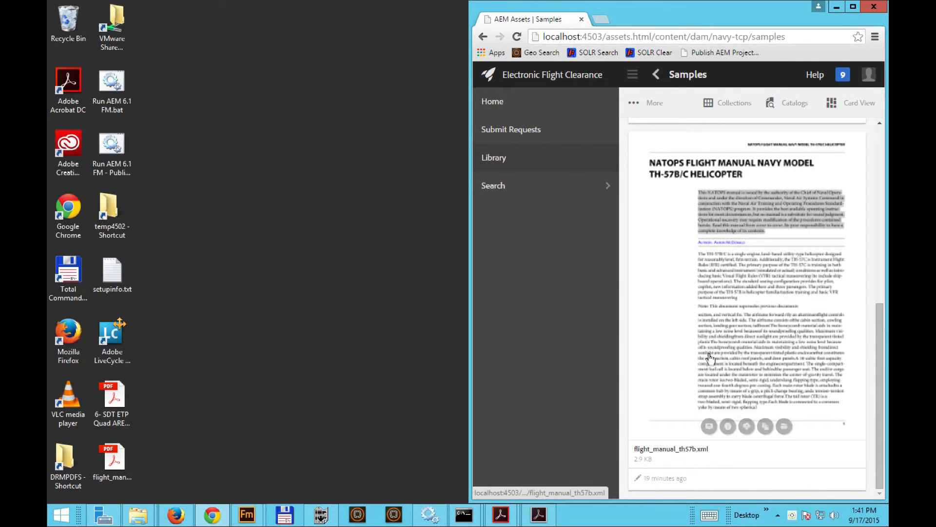
click(753, 268)
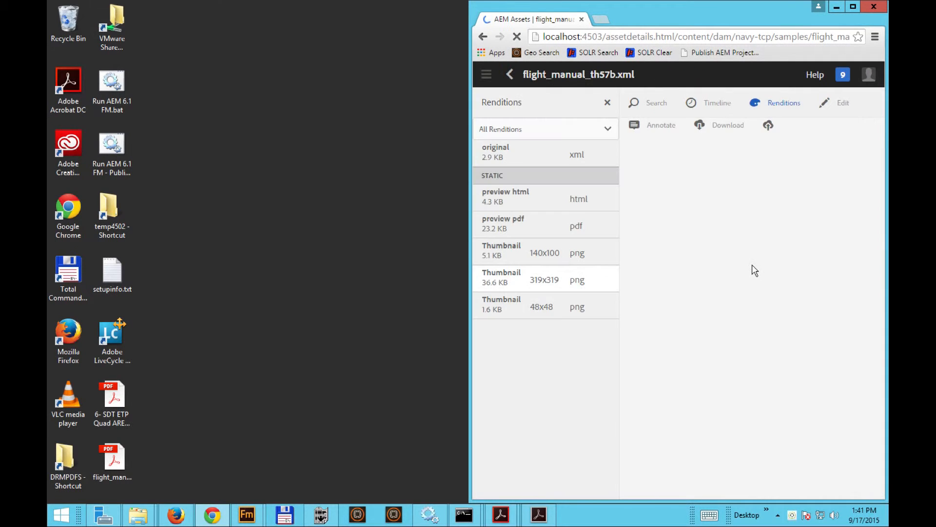
Check the preview PDF rendition for the new Note and purpose sentence, then minimize Chrome.
click(577, 205)
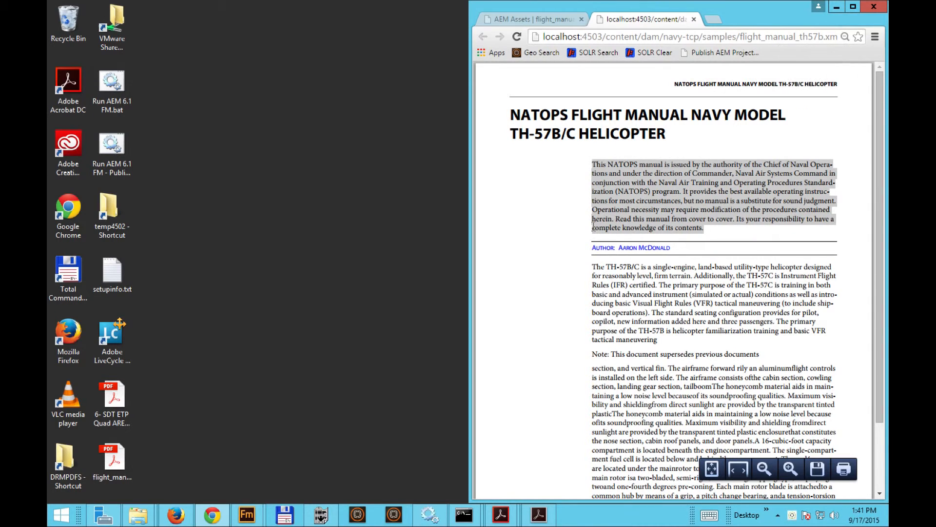
scroll(593, 226, down, 1)
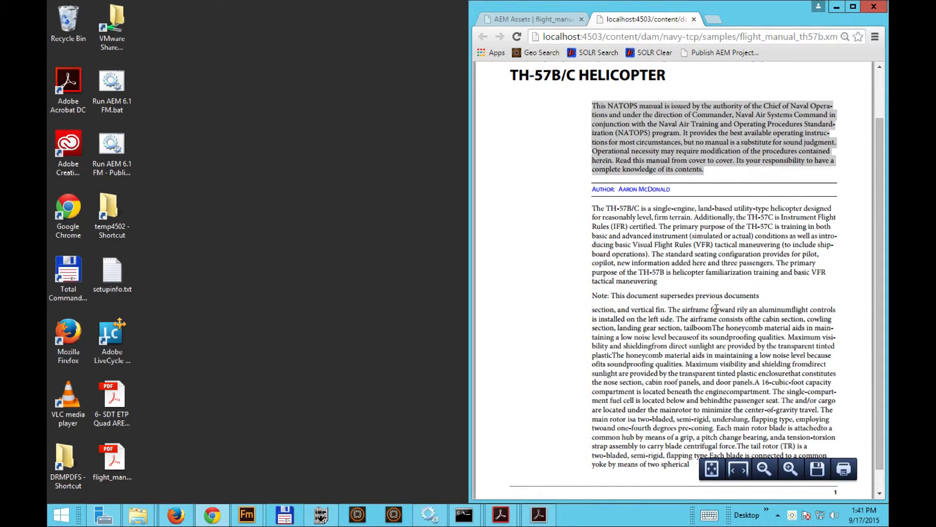
drag(756, 296, 591, 295)
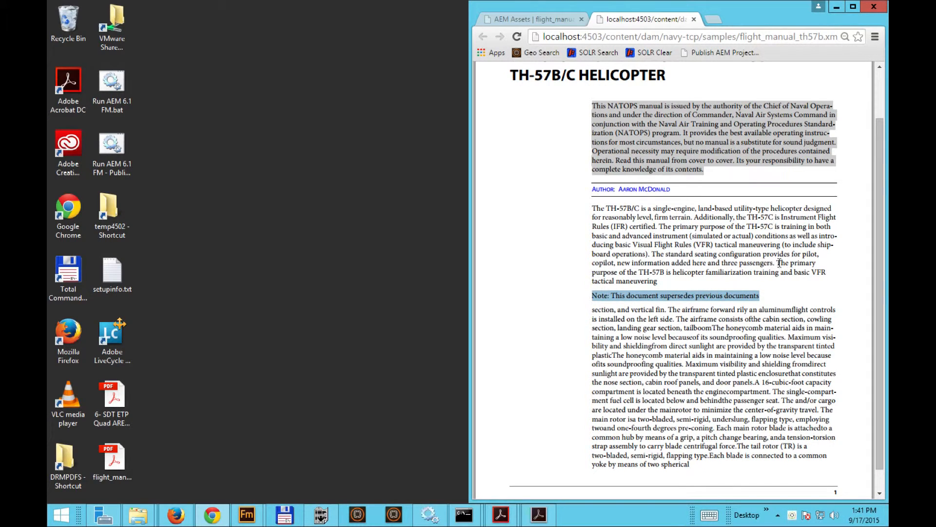
drag(779, 263, 785, 284)
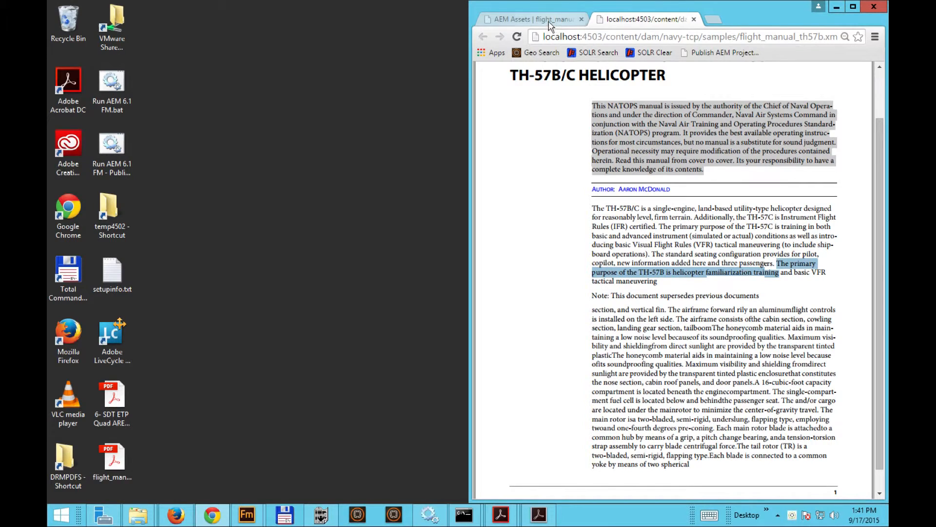
click(837, 6)
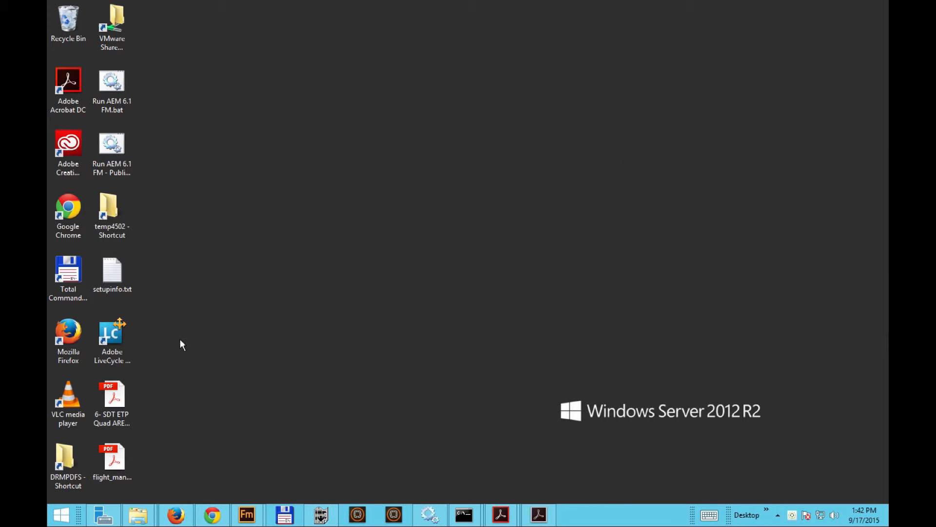
View the earlier flight_manual_th57b.htm output for comparison, then close it.
mouse_move(139, 516)
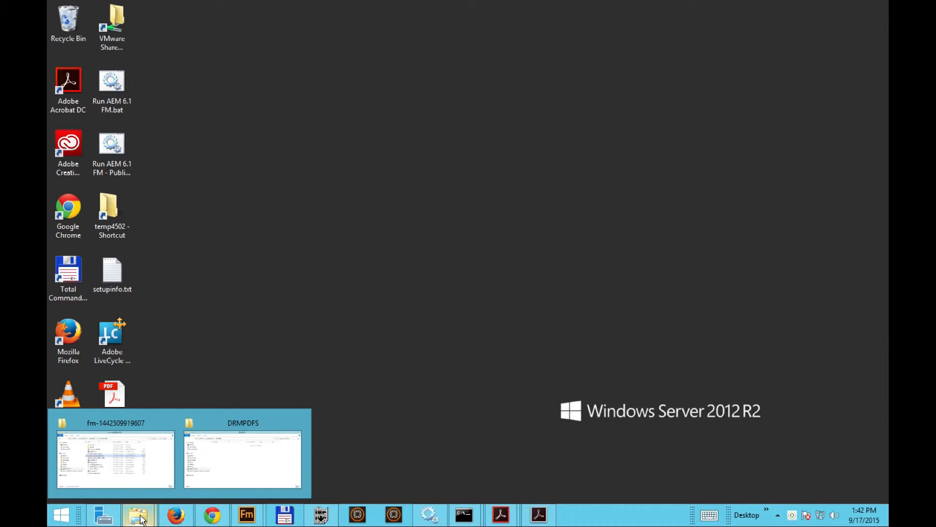
click(130, 478)
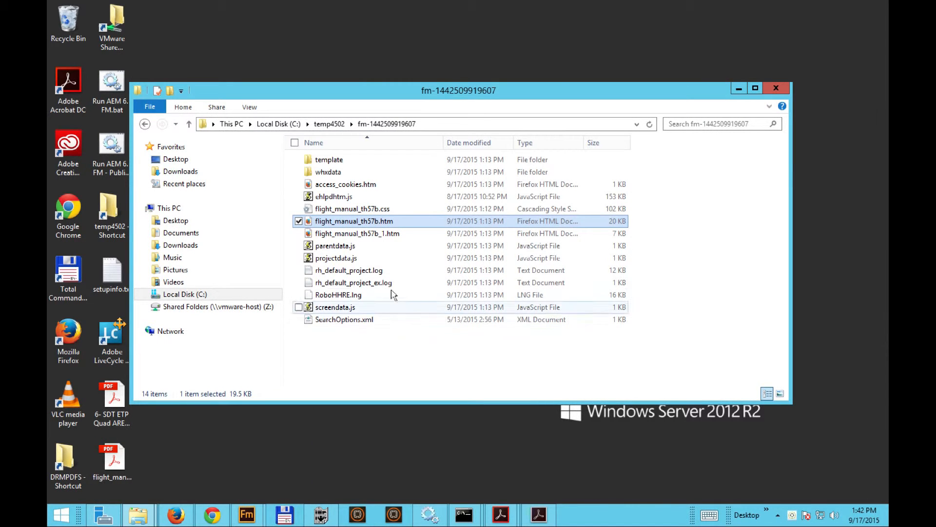
double_click(373, 221)
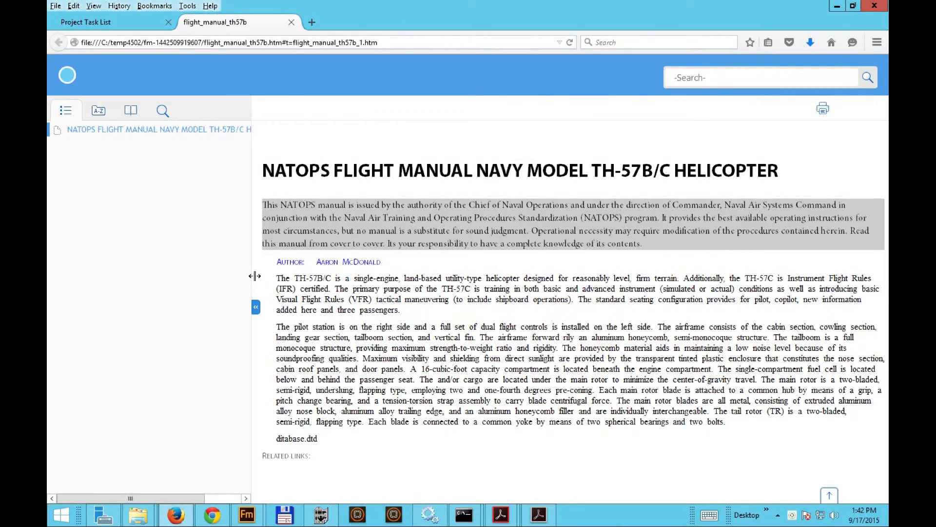
drag(254, 276, 235, 276)
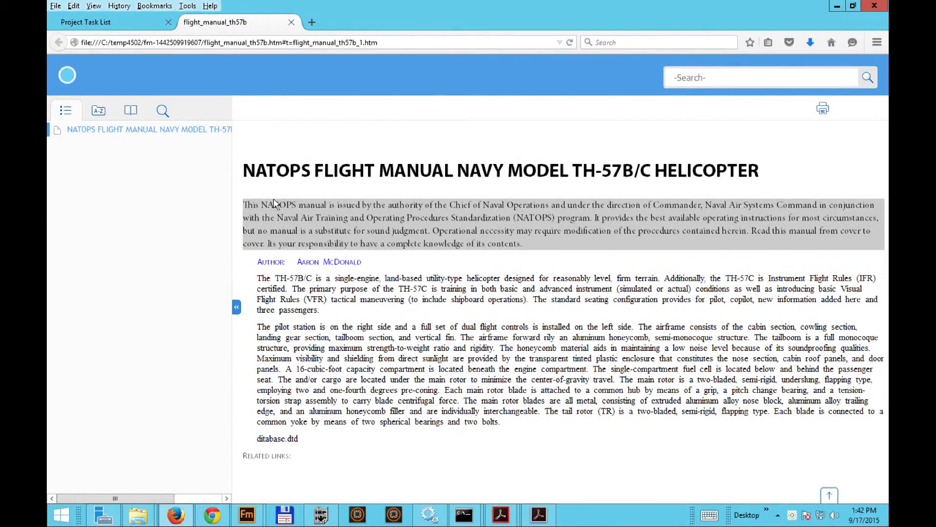
click(292, 23)
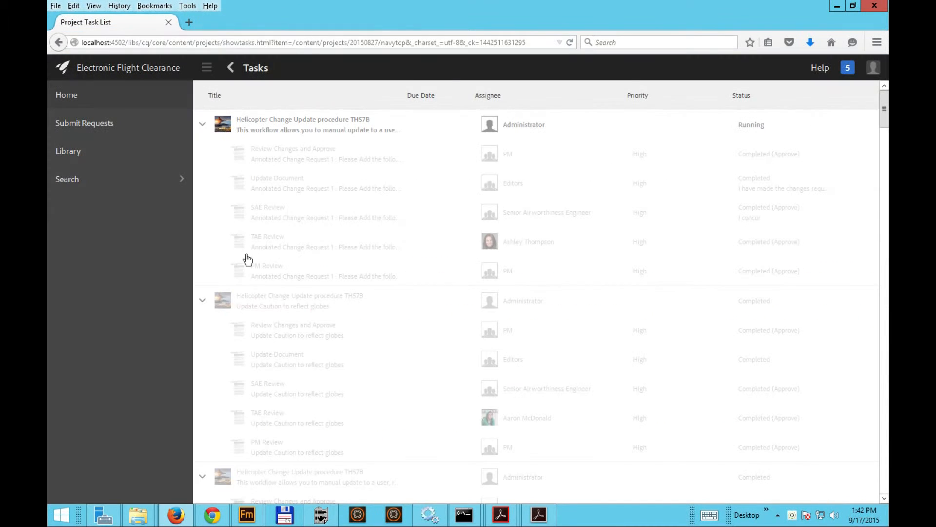
Open the newly generated flight_manual_th57b.htm from temp4502 and highlight the new Note sentence.
mouse_move(139, 520)
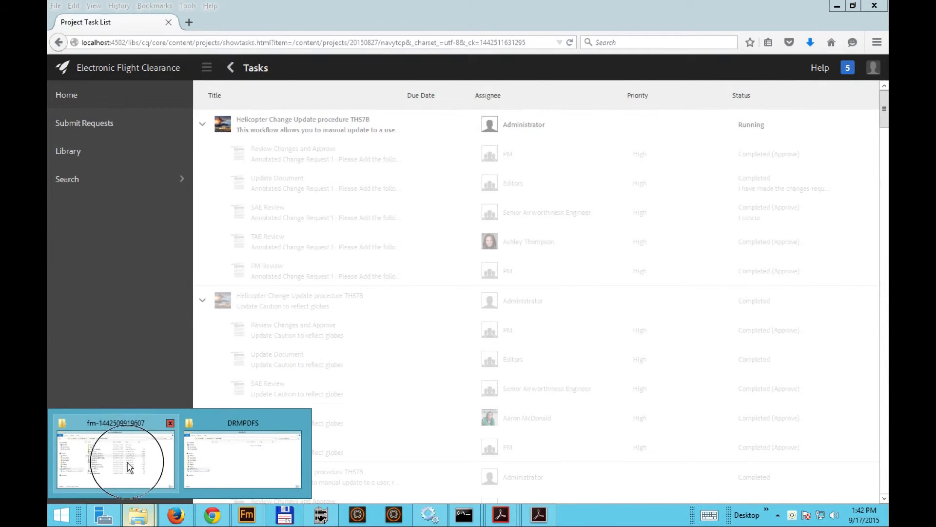
click(130, 464)
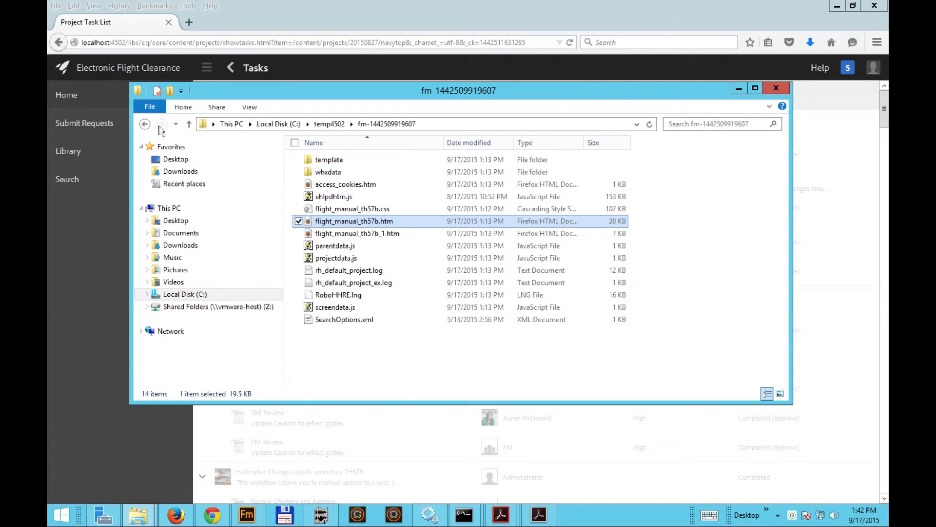
click(145, 124)
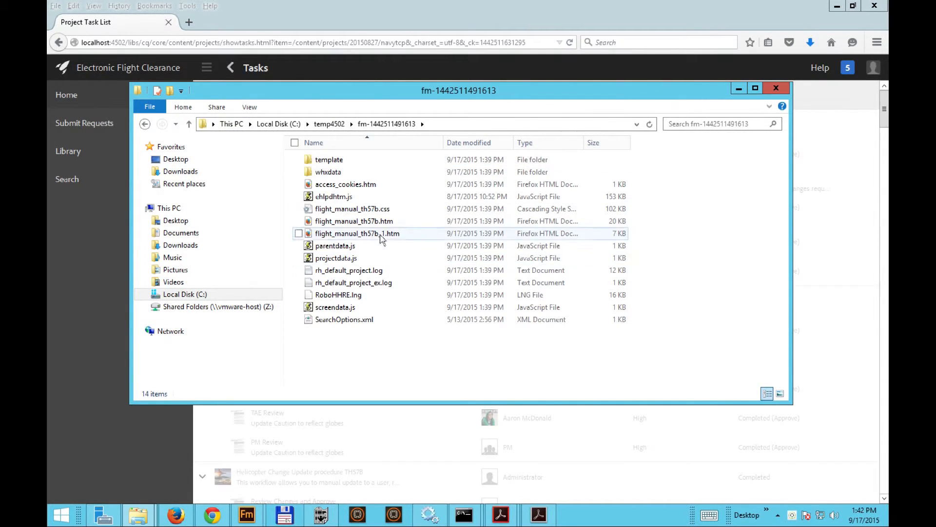
double_click(379, 225)
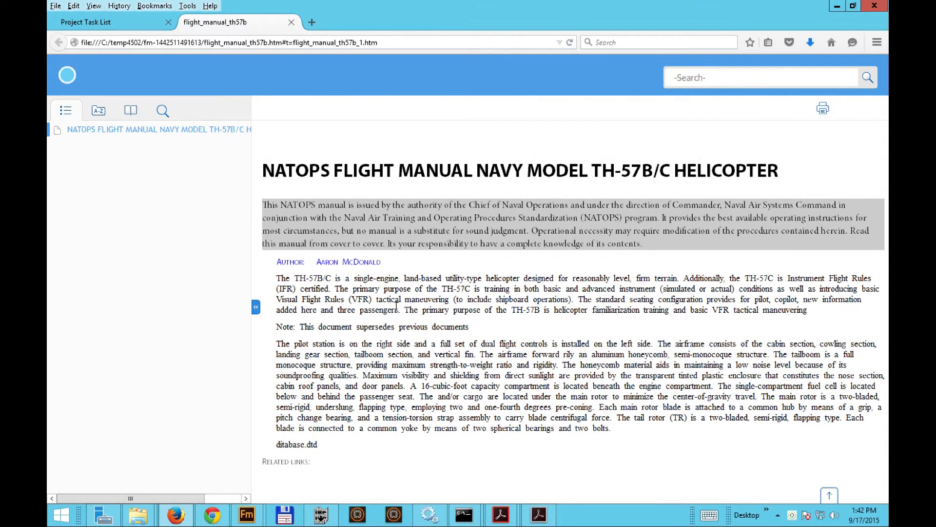
drag(469, 328, 299, 327)
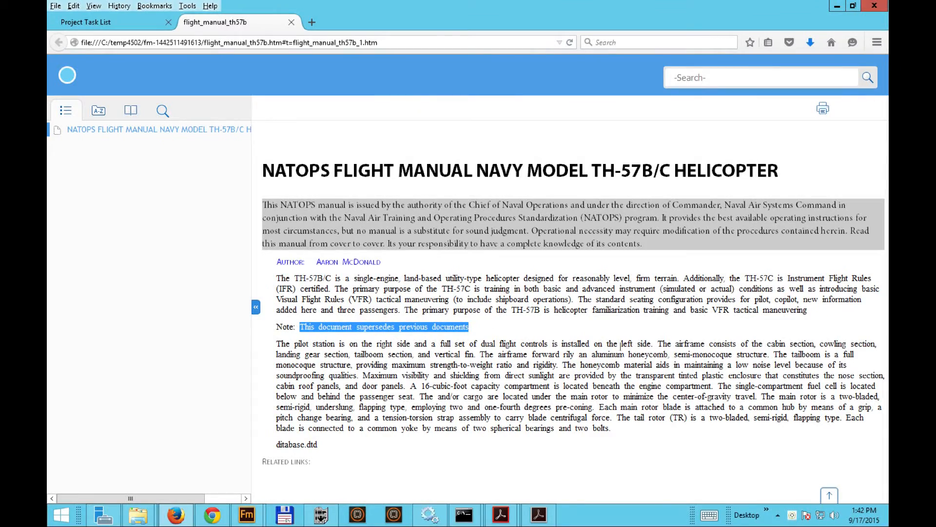
Check the compact layout in a narrower window, maximize again, and close the page.
click(853, 5)
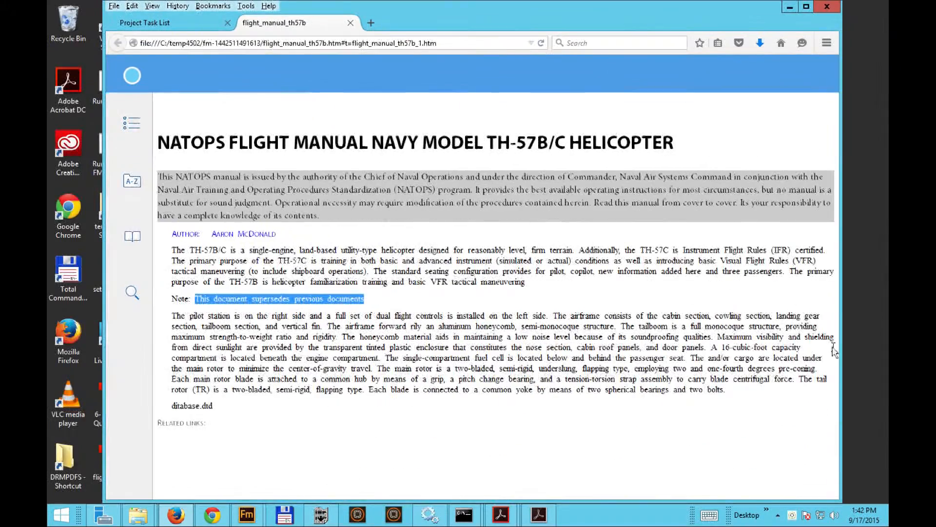
drag(842, 502, 534, 489)
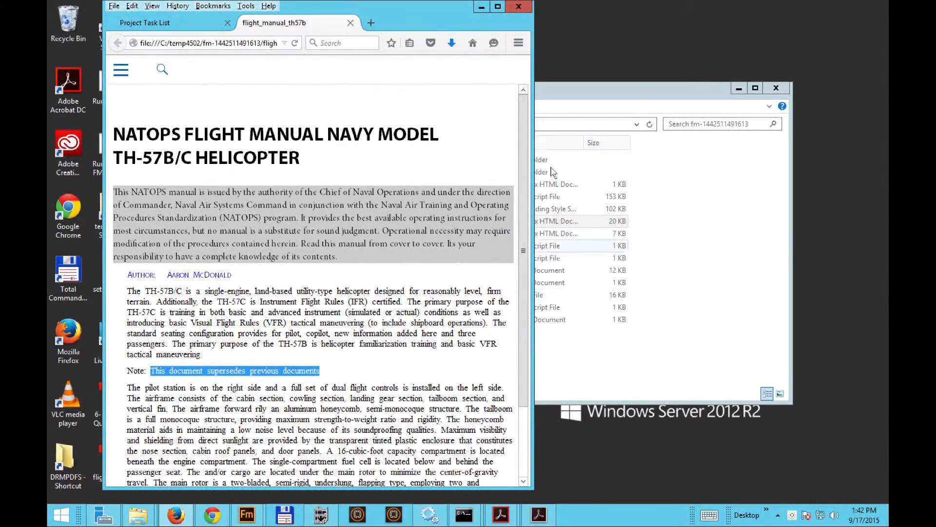
click(498, 6)
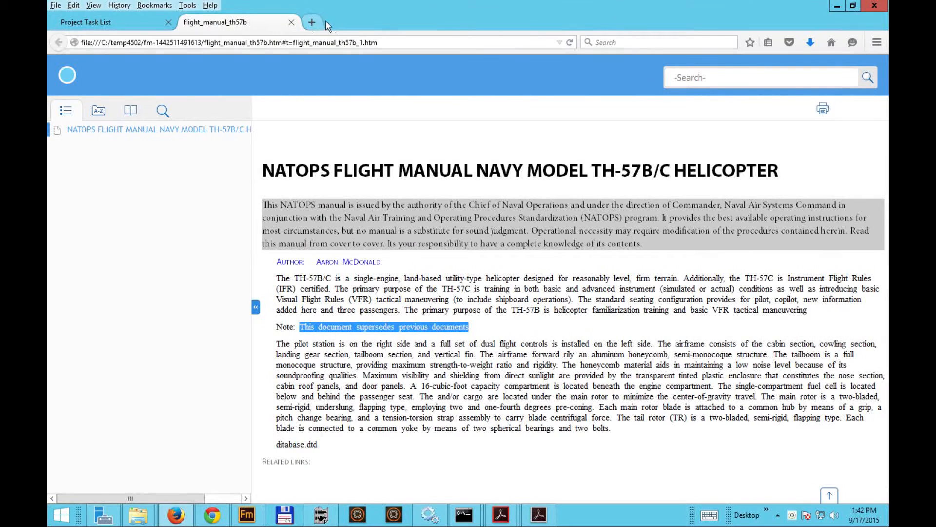
click(291, 22)
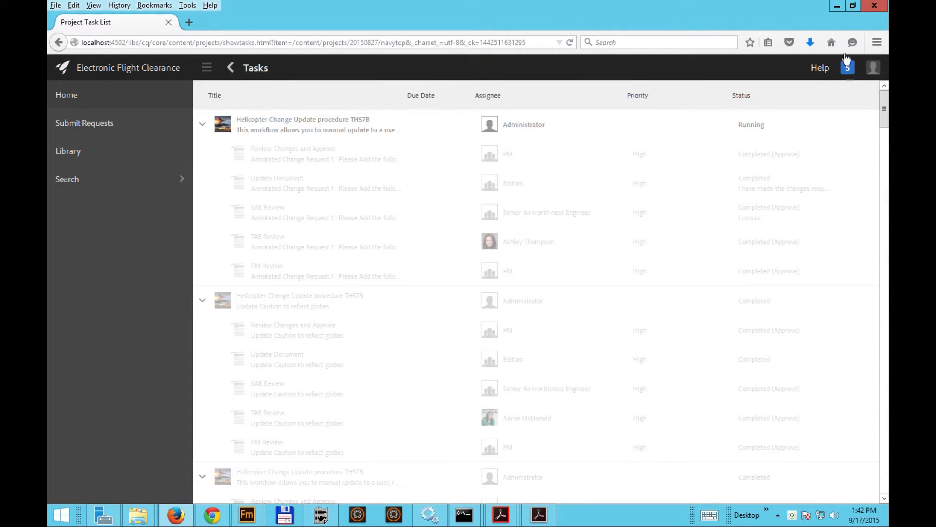
Open flight_manual_th57b_34.pdf from the DRMPDFS folder and sign in with the username.
click(837, 6)
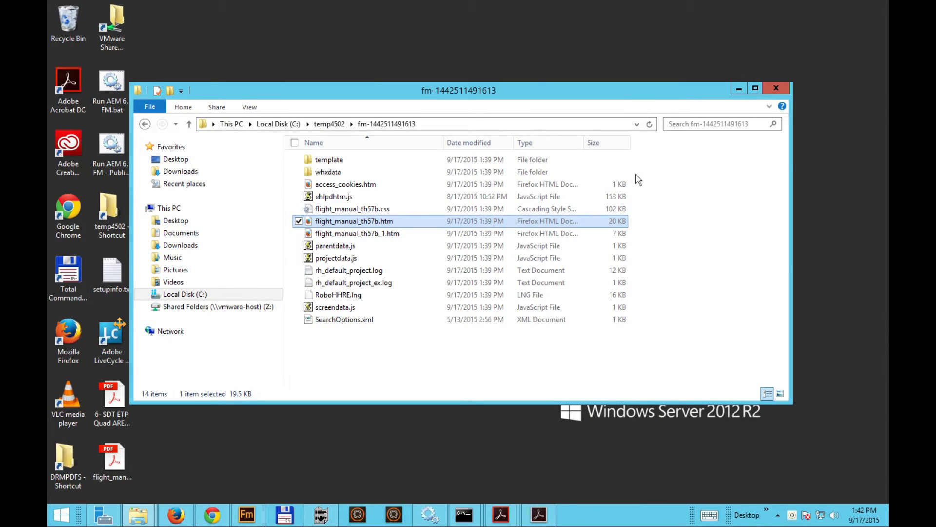
click(738, 93)
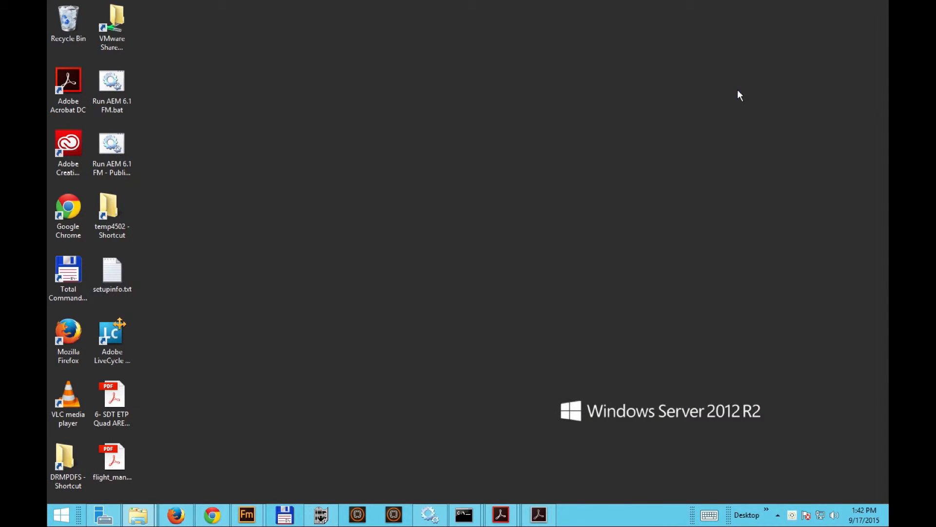
double_click(62, 458)
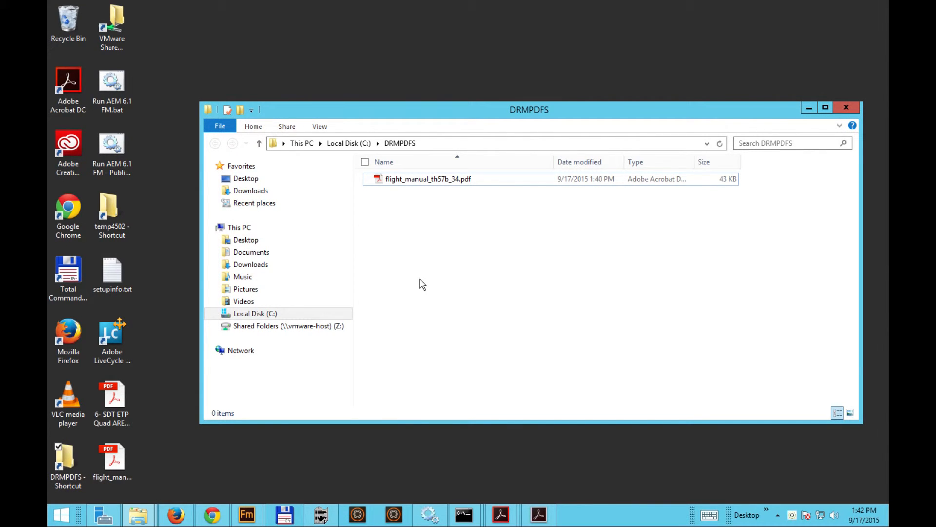
double_click(416, 180)
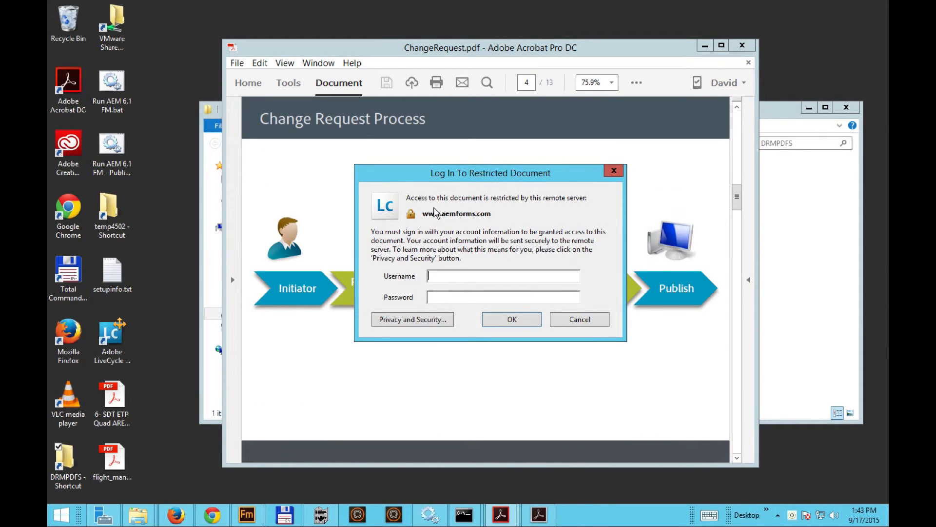
text(joe)
key(Return)
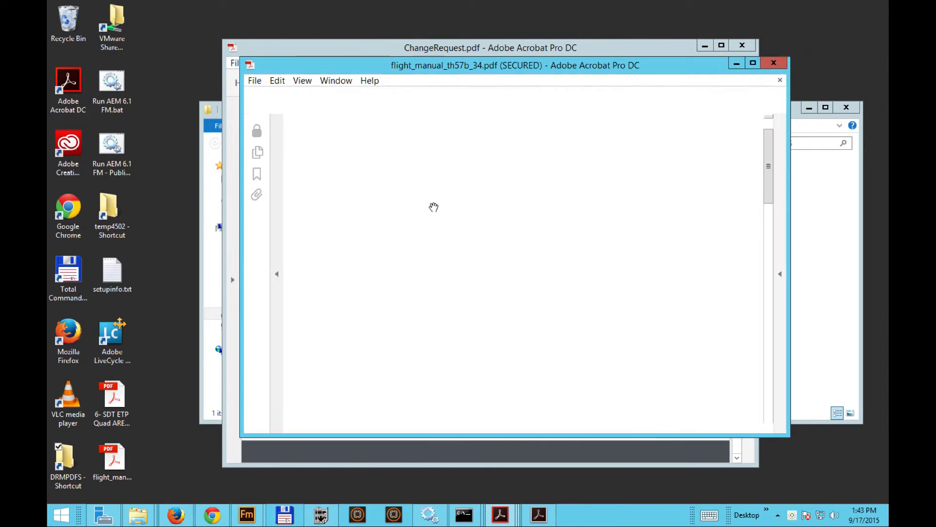
Maximize the secured manual and scroll to the new Note line under the watermark.
click(752, 63)
drag(871, 115, 873, 185)
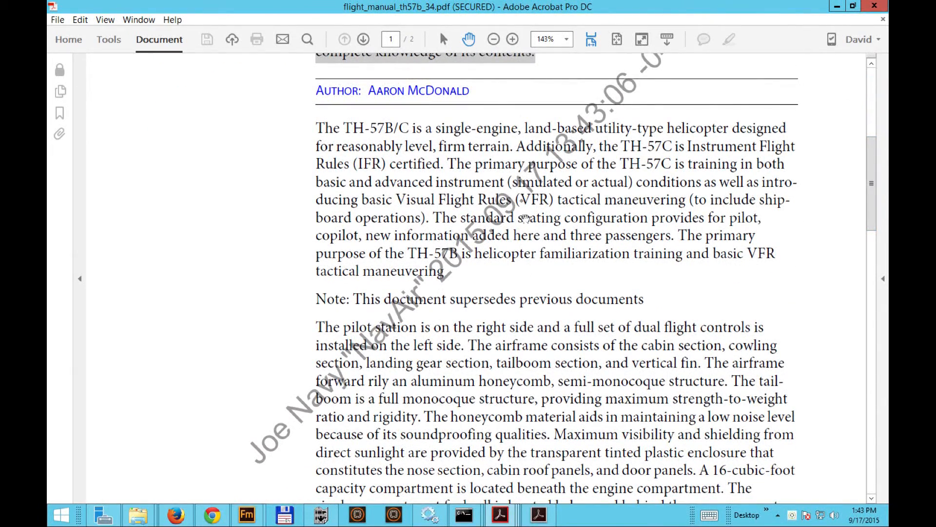
drag(873, 190, 872, 187)
drag(548, 304, 549, 296)
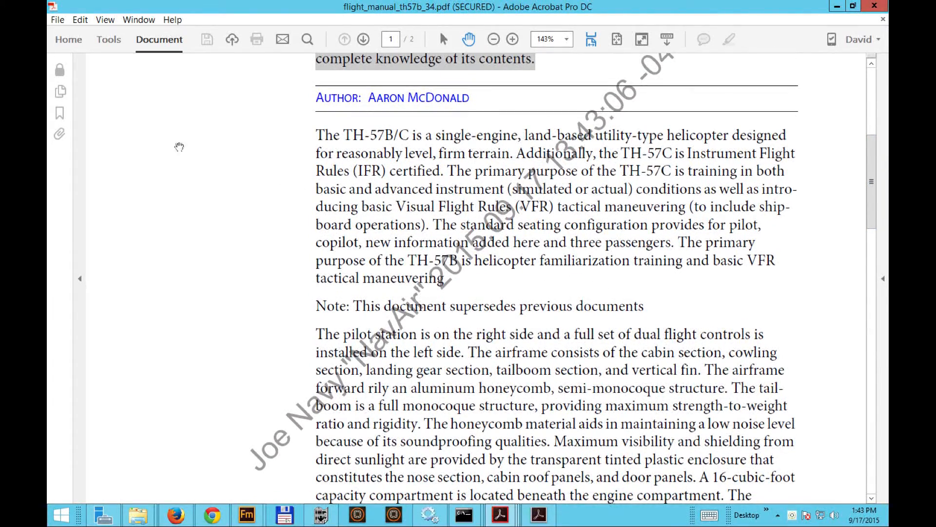
Review the secured manual's Permission Details in Document Properties, then cancel.
click(60, 69)
click(103, 180)
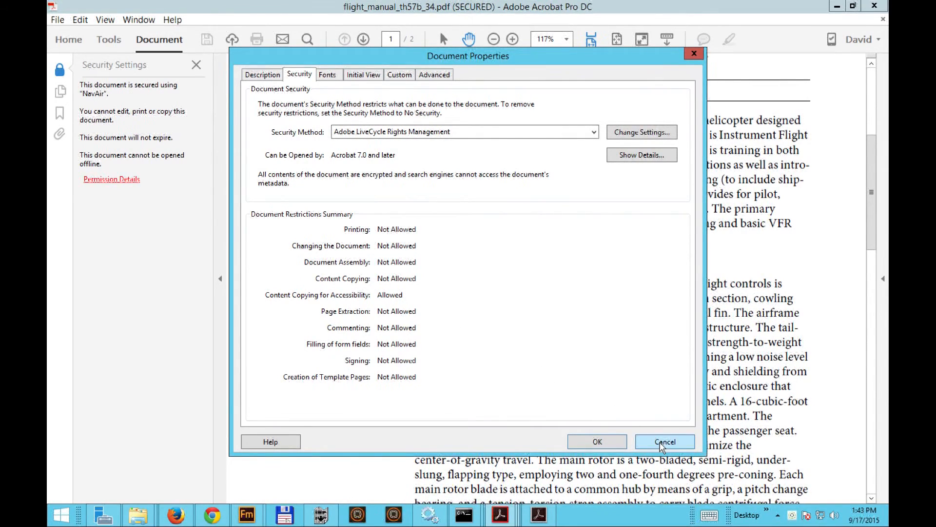
click(662, 444)
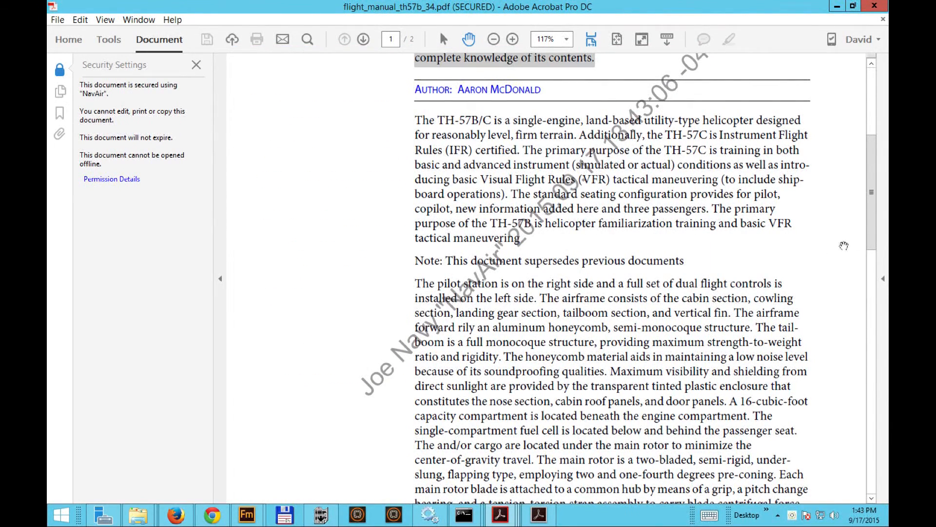
Hide the security pane, minimize the manual, and go back to ChangeRequest.pdf's overview page.
drag(873, 240, 874, 214)
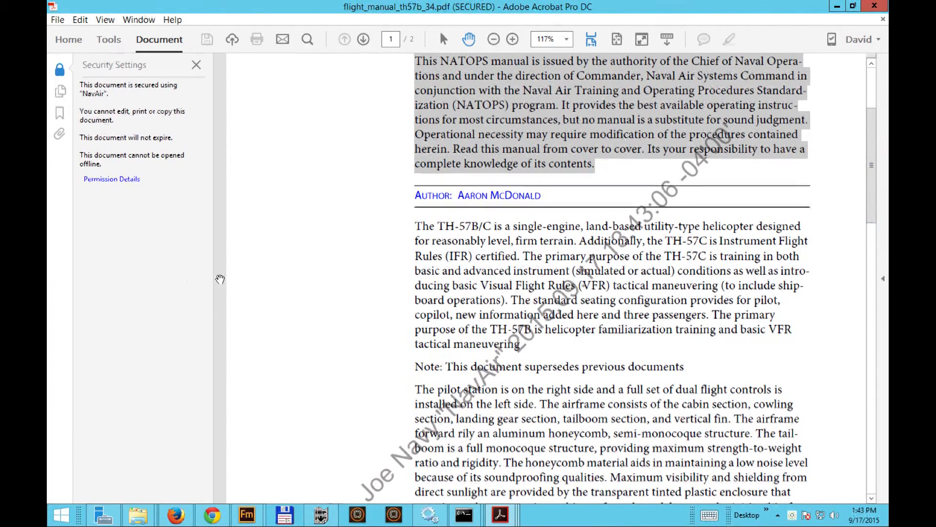
click(220, 279)
click(837, 8)
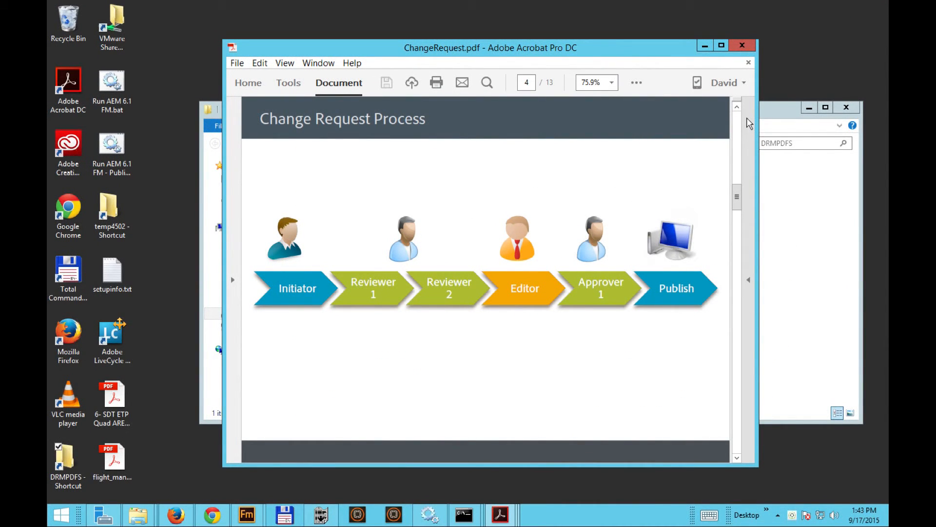
click(736, 131)
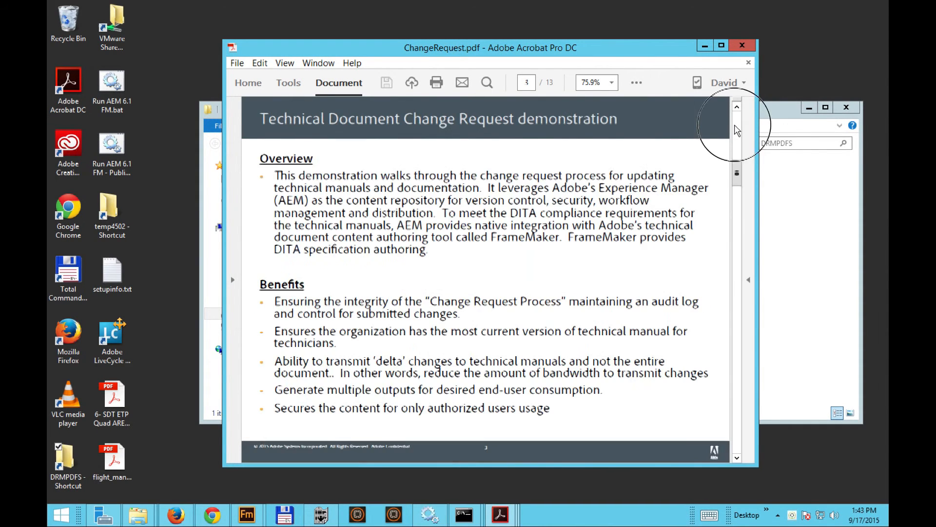